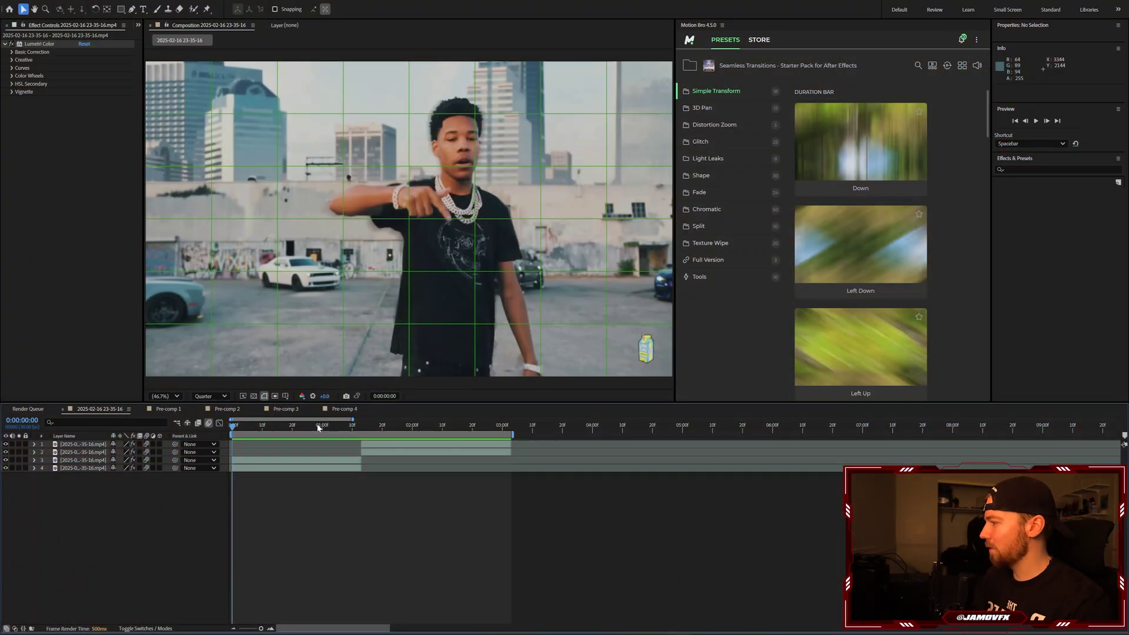
Preview the clip transition, briefly hiding the background layers to inspect the cut-out subjects before showing those layers again
click(295, 428)
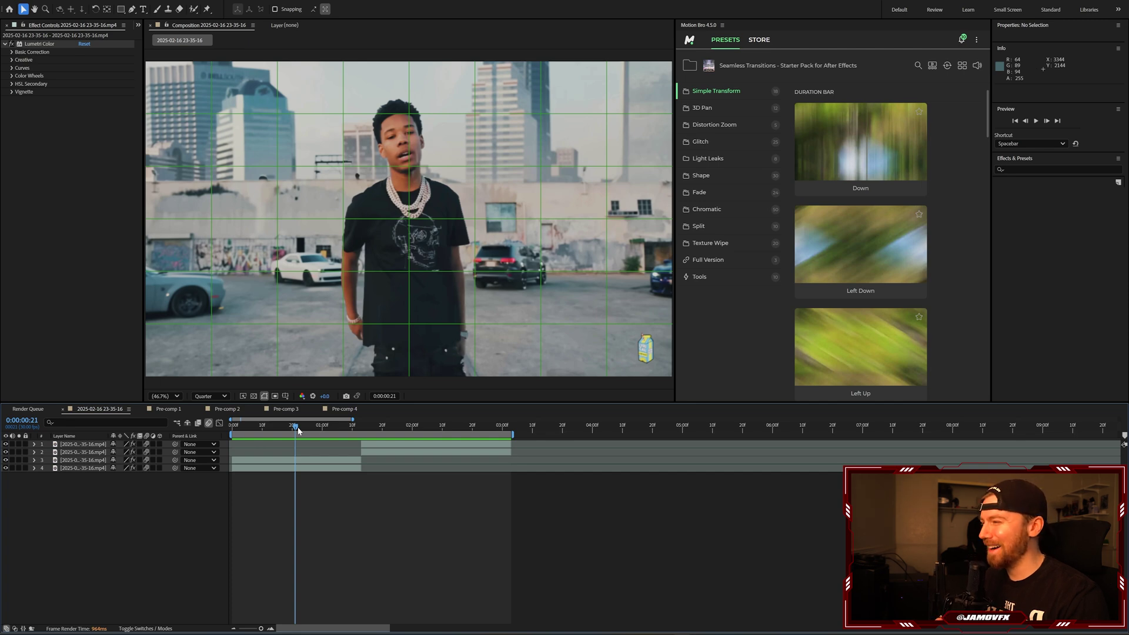
mouse_move(298, 431)
mouse_down()
mouse_move(312, 430)
mouse_move(284, 430)
mouse_up()
drag(377, 428, 298, 429)
click(415, 455)
click(36, 468)
click(5, 468)
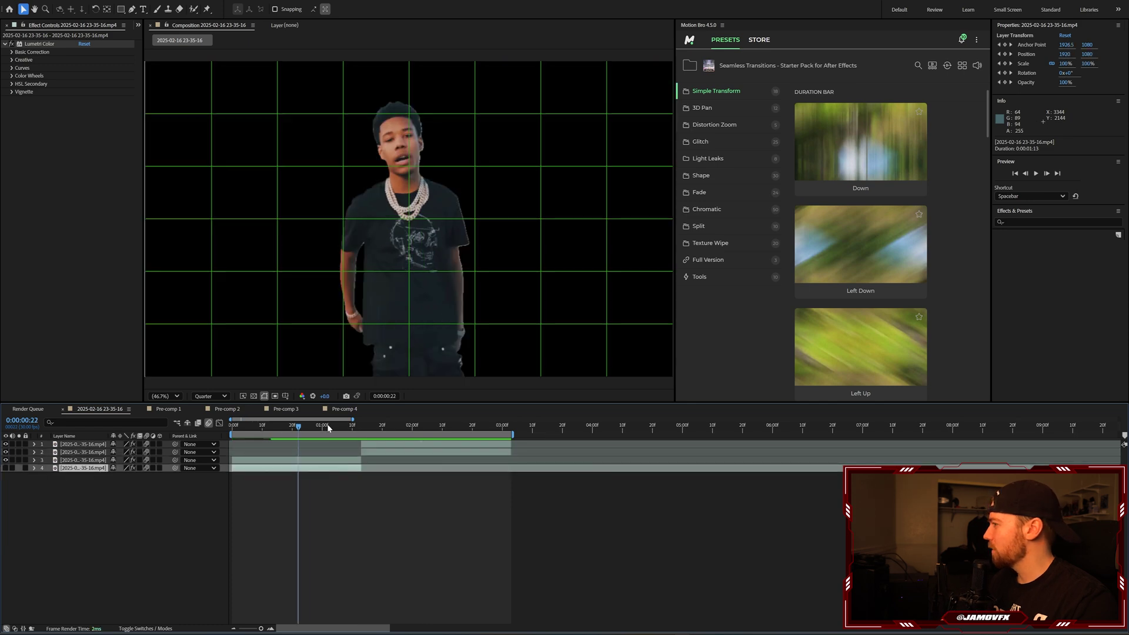
click(406, 428)
click(431, 452)
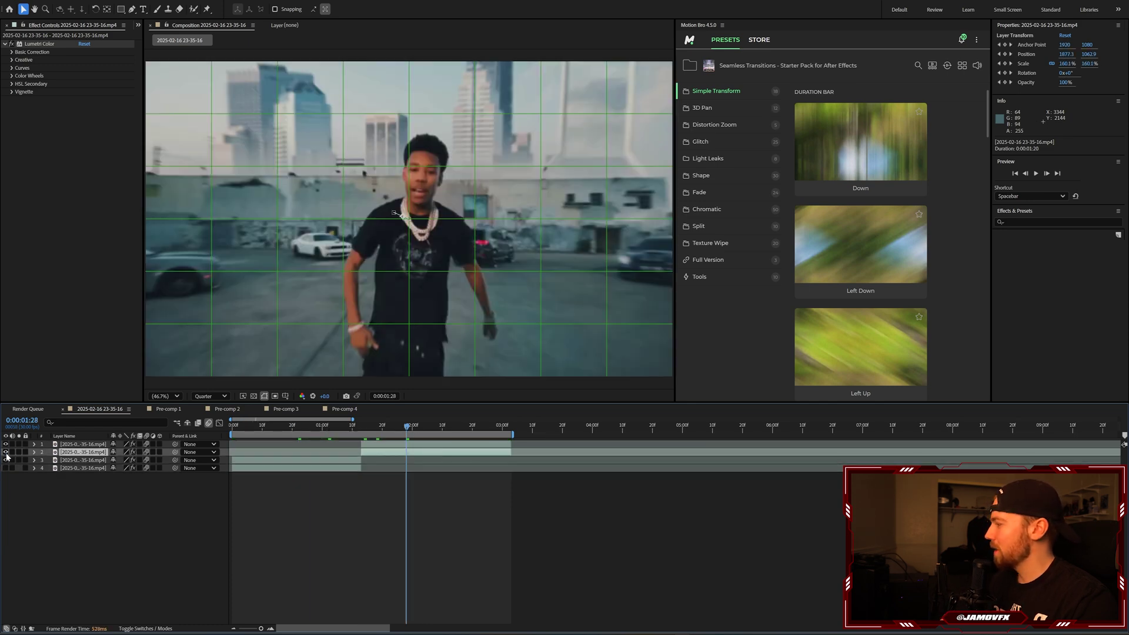
drag(6, 453, 5, 469)
Switch the composition preview resolution to Full and back to Quarter
click(204, 398)
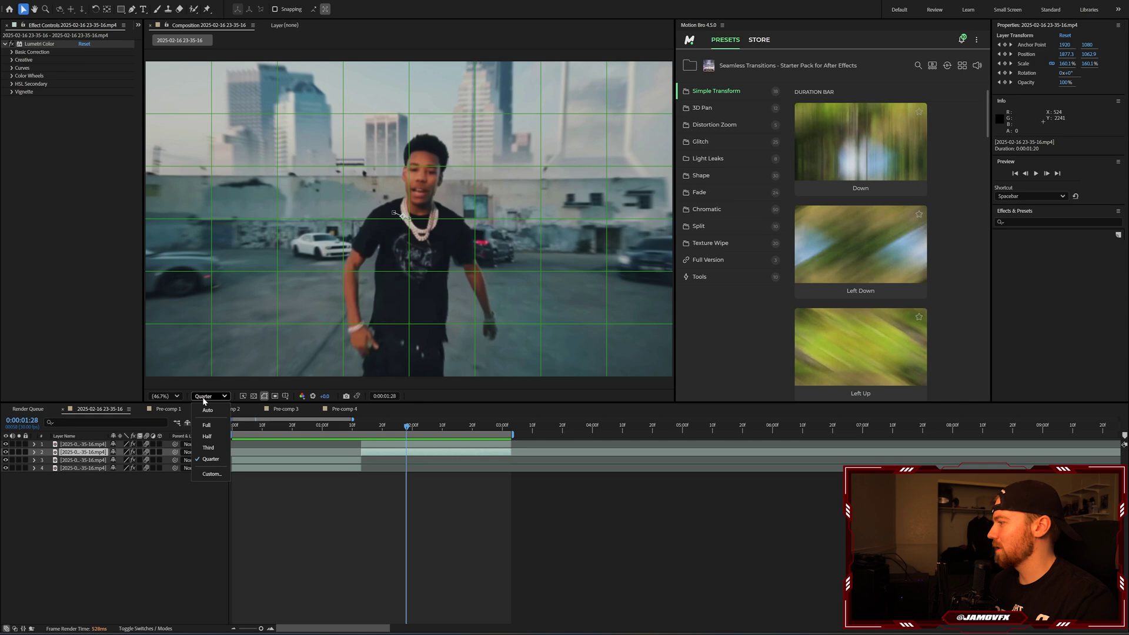
click(210, 425)
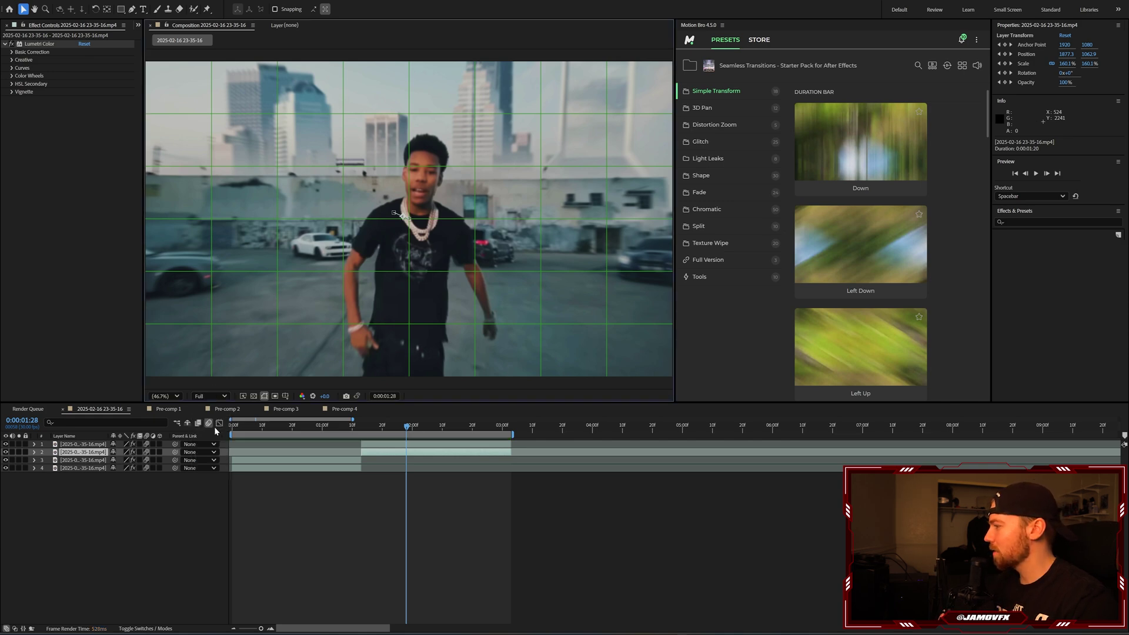
click(210, 396)
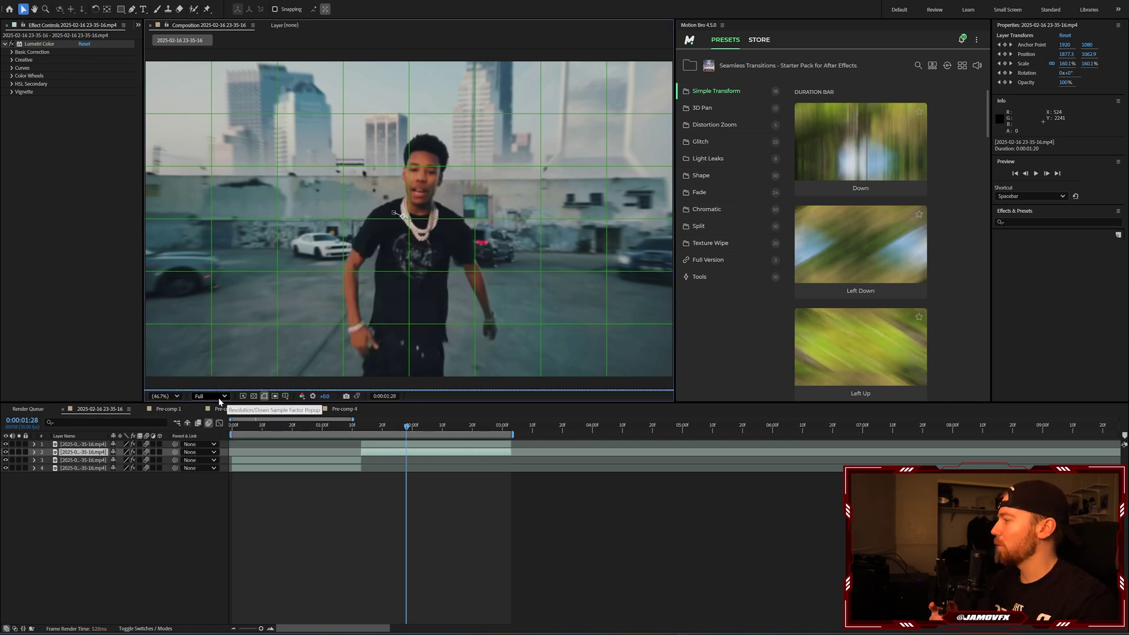
click(210, 458)
click(456, 498)
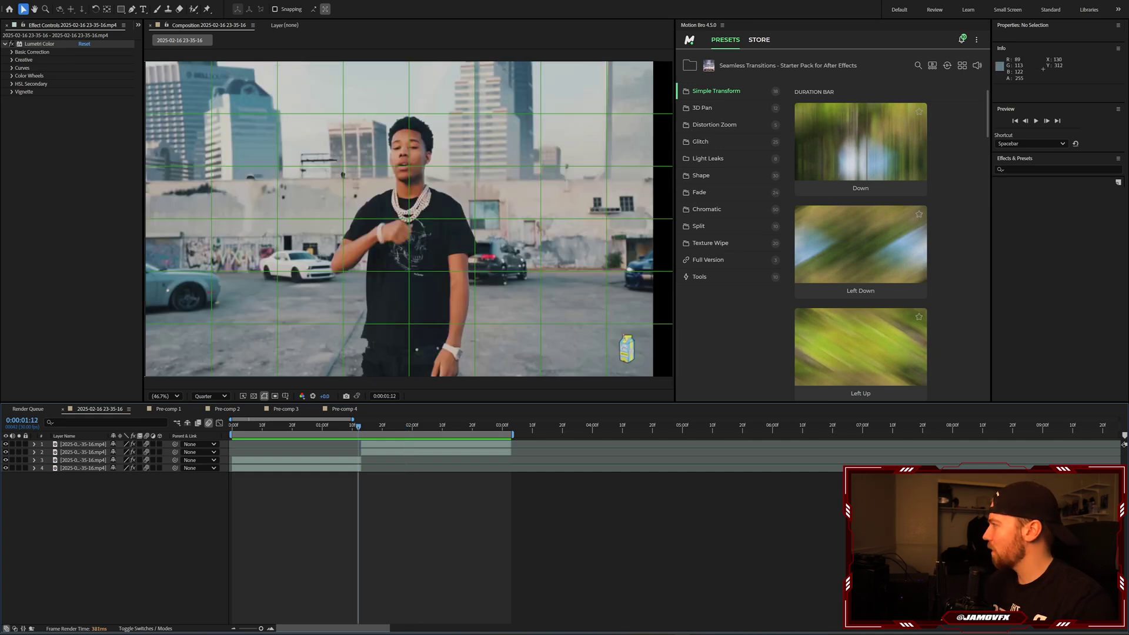
Purge all memory and disk cache
click(23, 1)
mouse_move(86, 229)
click(188, 227)
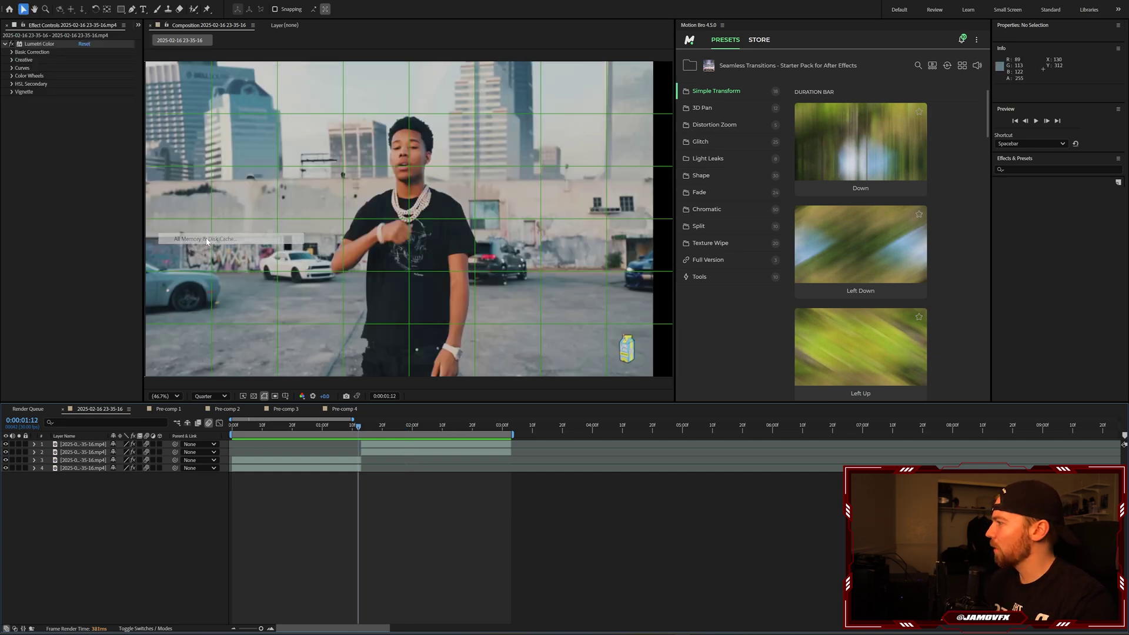
click(745, 341)
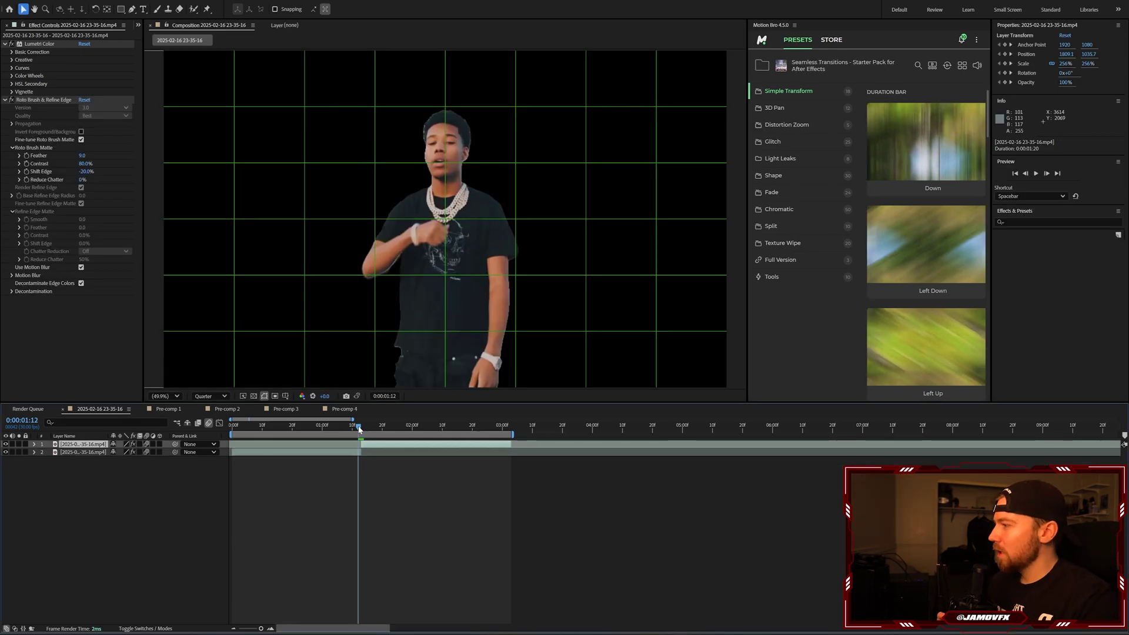
Remove all transform keyframes from the second clip's cutout layer and reset its transform to the defaults
drag(358, 427, 361, 429)
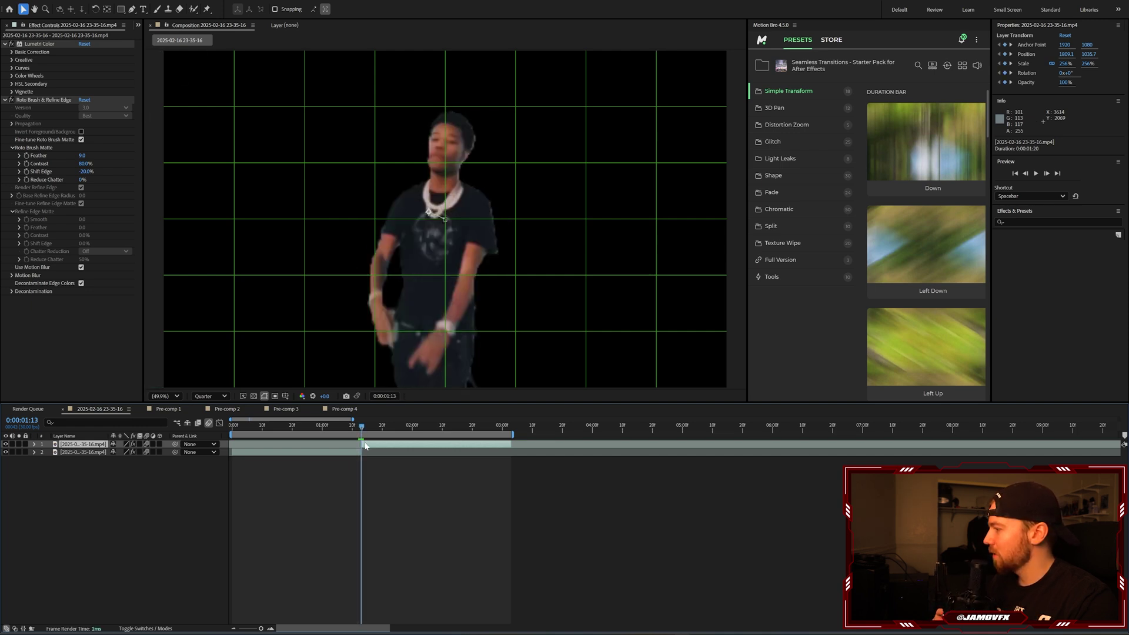
click(34, 444)
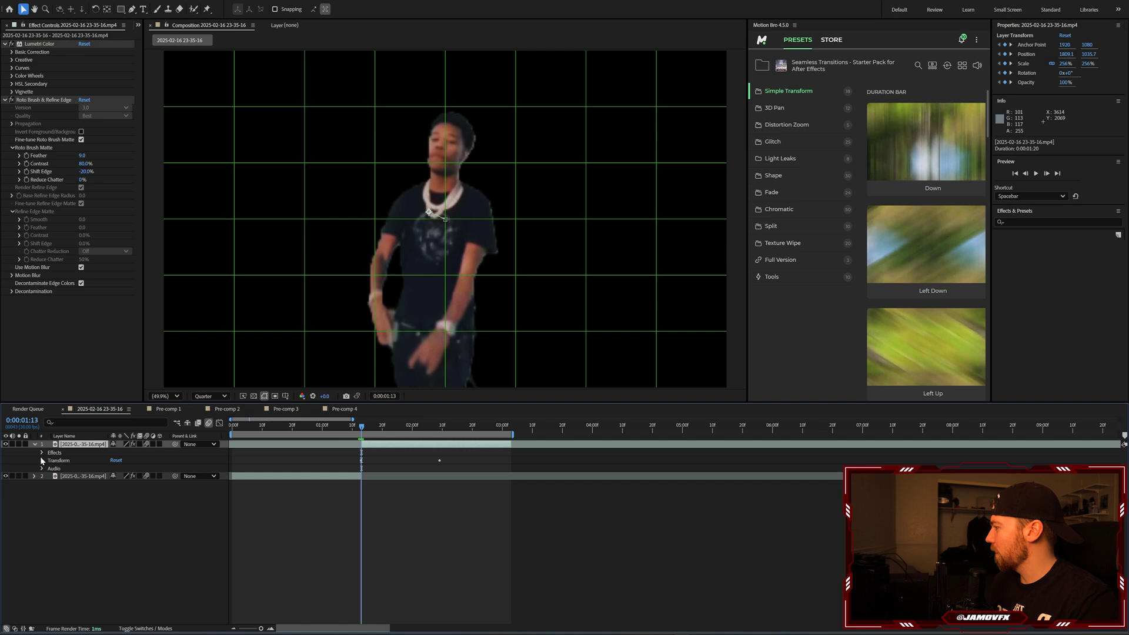
click(41, 461)
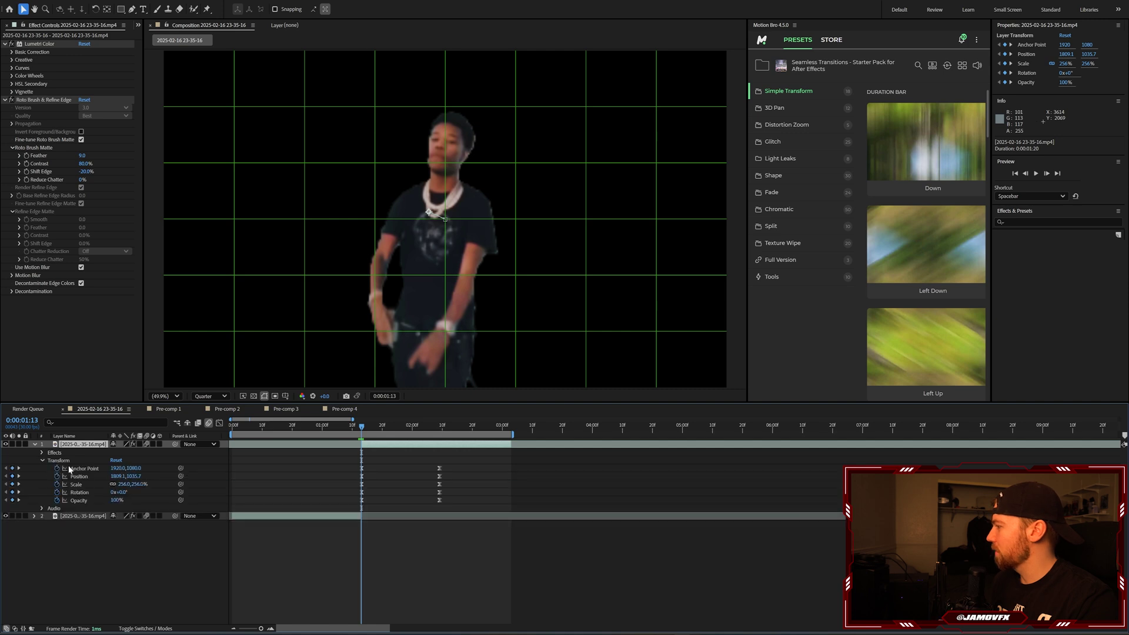
click(290, 473)
drag(57, 468, 57, 501)
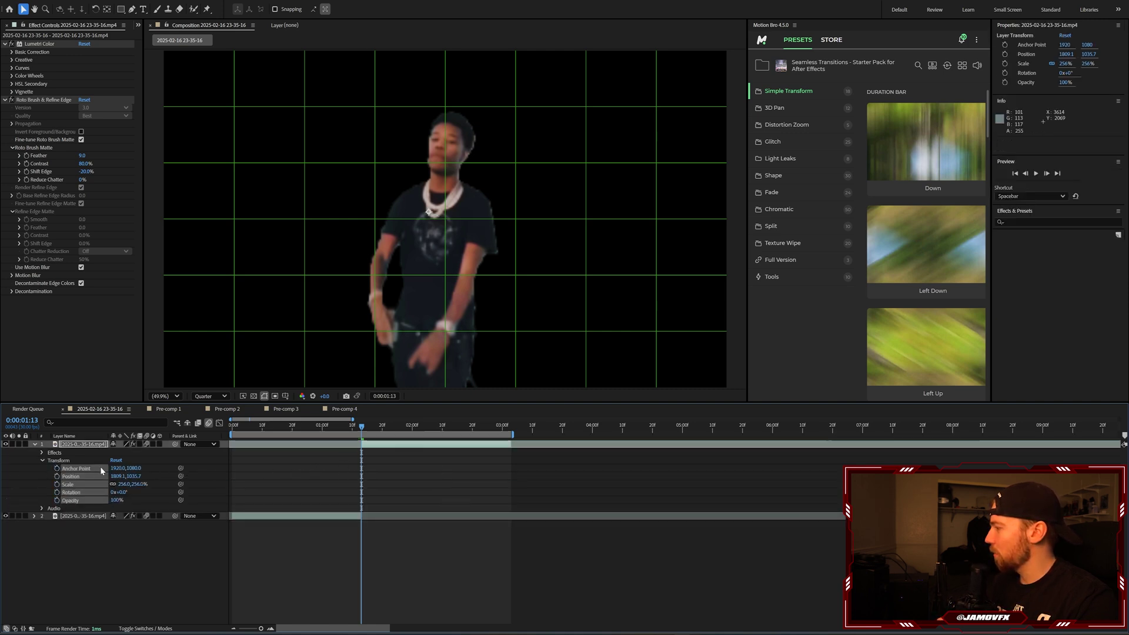
click(119, 461)
click(282, 474)
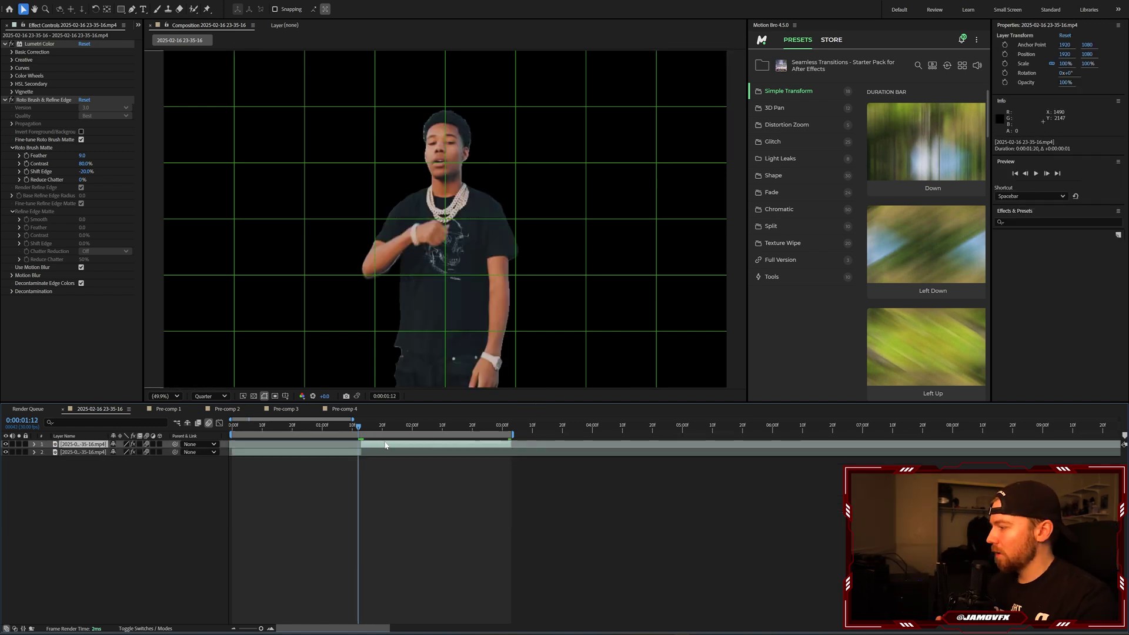
Shift the second clip's cutout one frame earlier so it overlaps the first clip at 0:00:01:12
drag(403, 447, 401, 447)
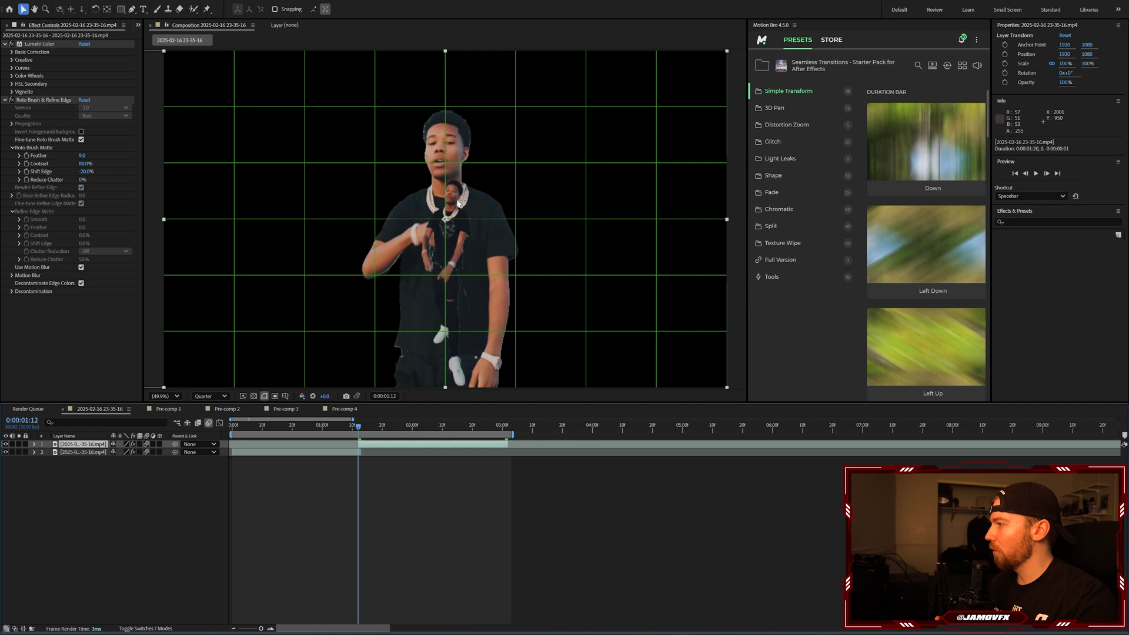
scroll(450, 222, up, 4)
scroll(449, 222, down, 4)
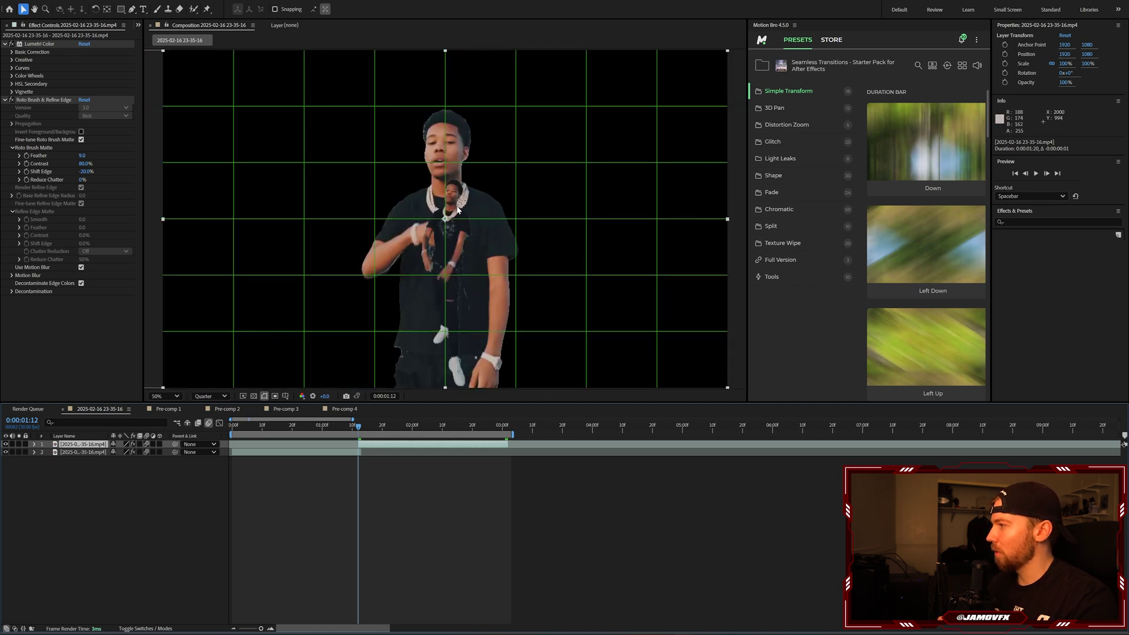
Keyframe all the second clip's transform properties at 0:00:01:12, matching the first subject with scale 273% and position 1810, 1080
click(35, 444)
click(31, 461)
click(43, 460)
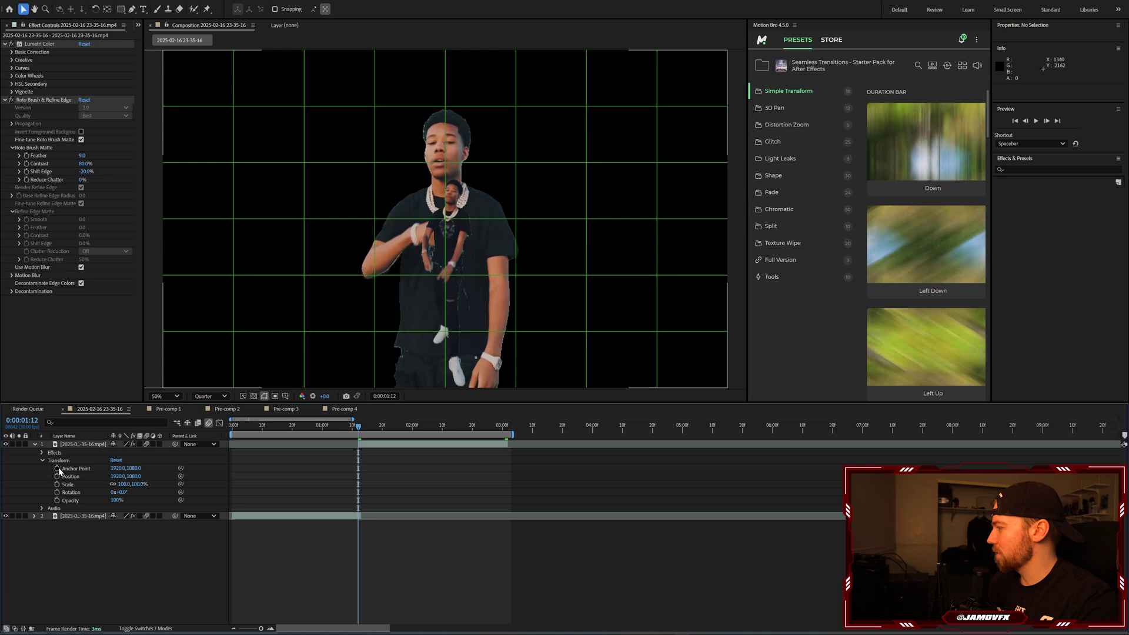
drag(57, 469, 57, 500)
click(388, 445)
click(239, 469)
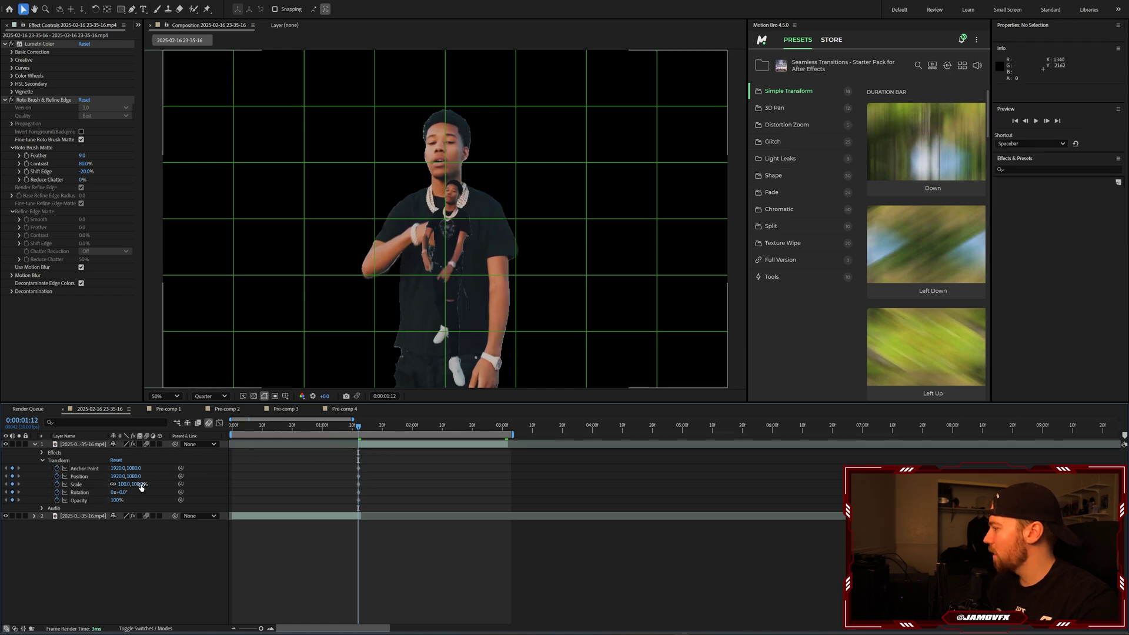
drag(141, 485, 217, 477)
drag(443, 334, 426, 334)
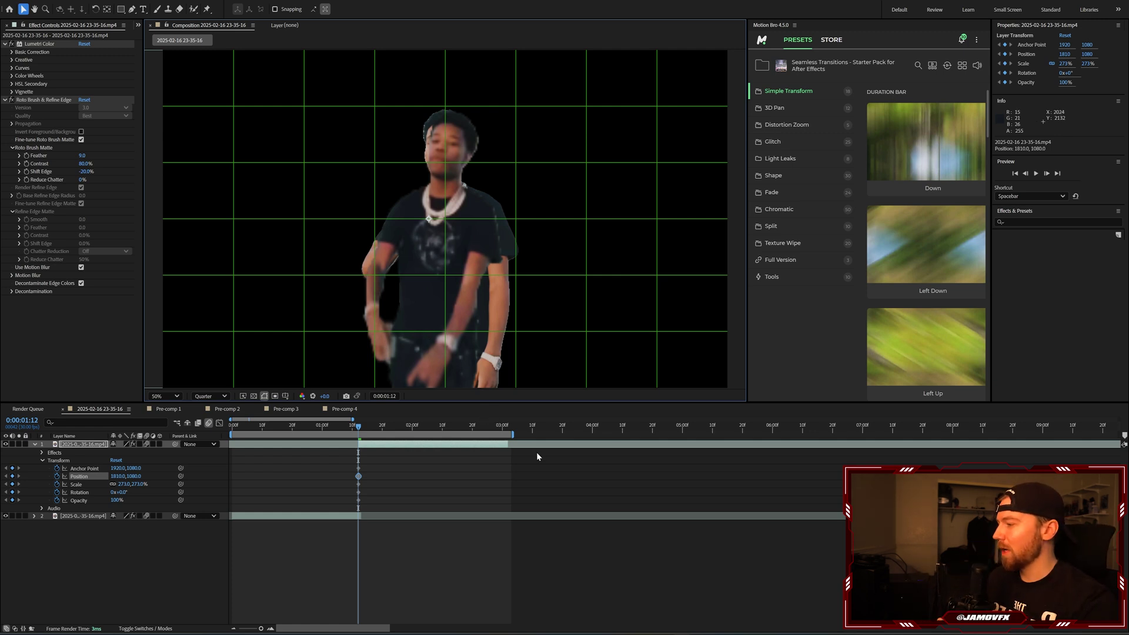
Add end keyframes for the second clip at 0:00:03:01 by resetting its transform
click(505, 428)
click(174, 469)
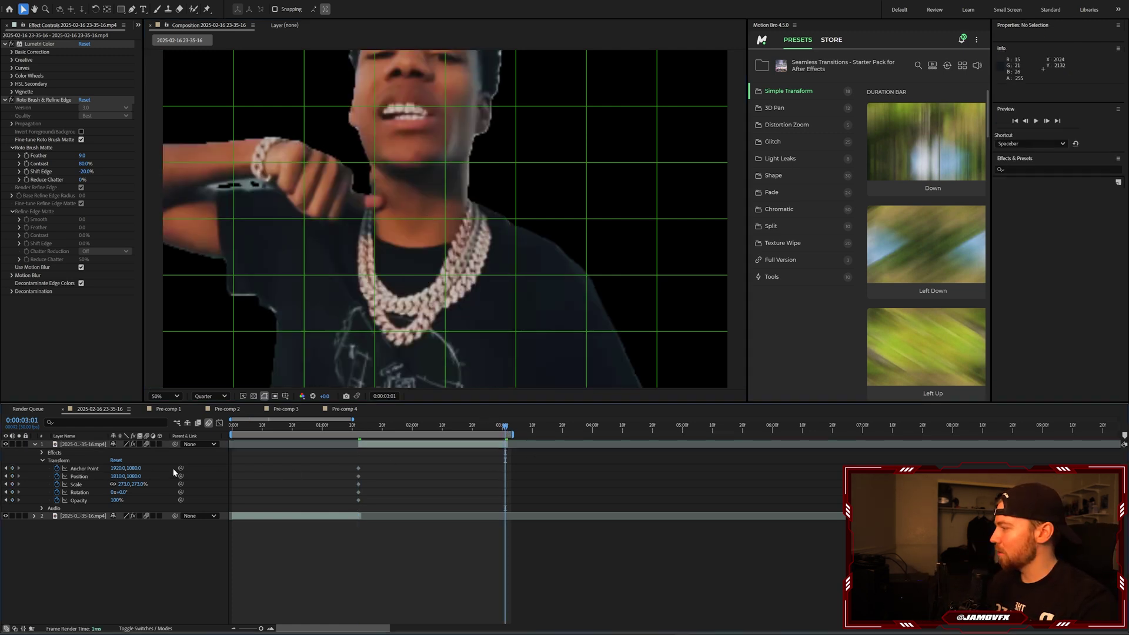
click(116, 461)
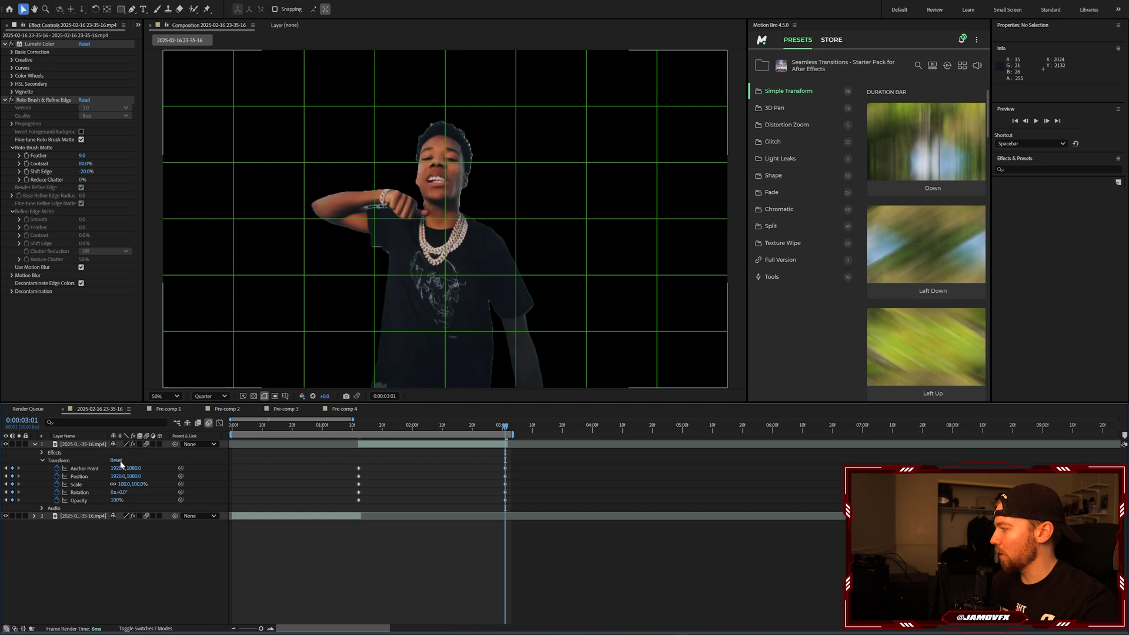
Apply Easy Ease to all of the second clip's transform keyframes
drag(296, 458, 565, 508)
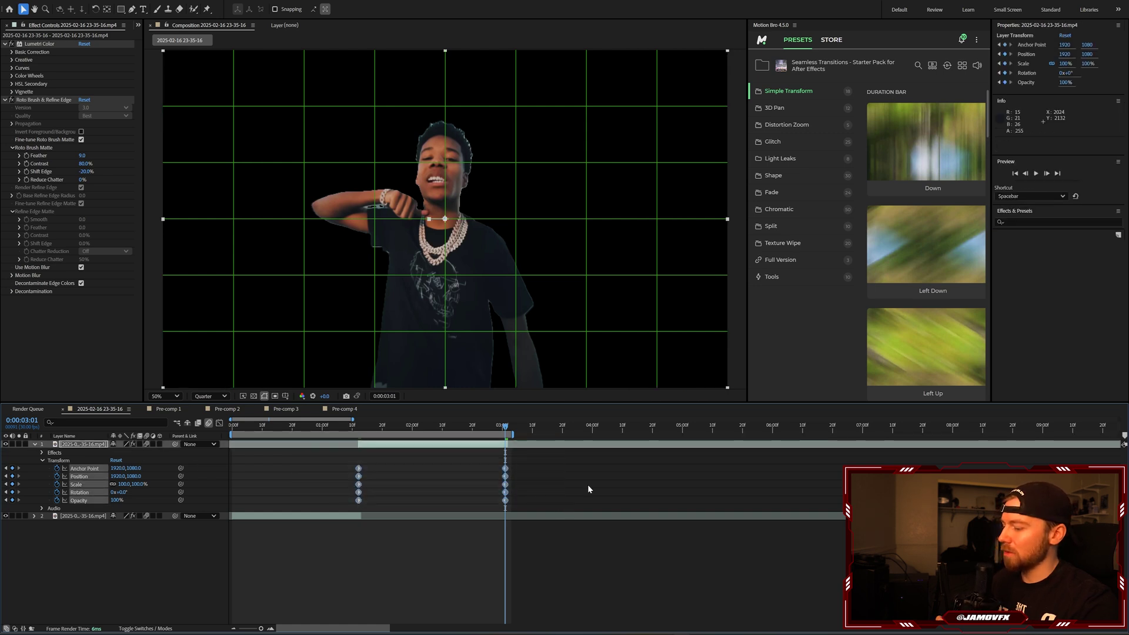
key(F9)
click(344, 507)
Examine the first clip's transform keyframes and its alignment with the second clip around 0:00:01:12
click(353, 428)
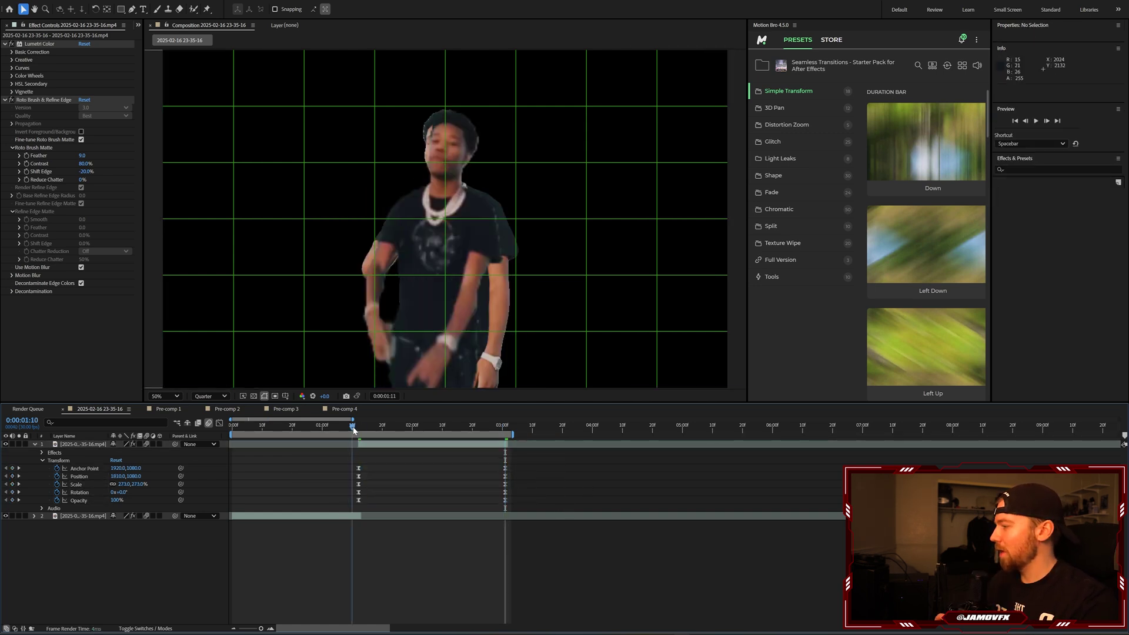
click(336, 519)
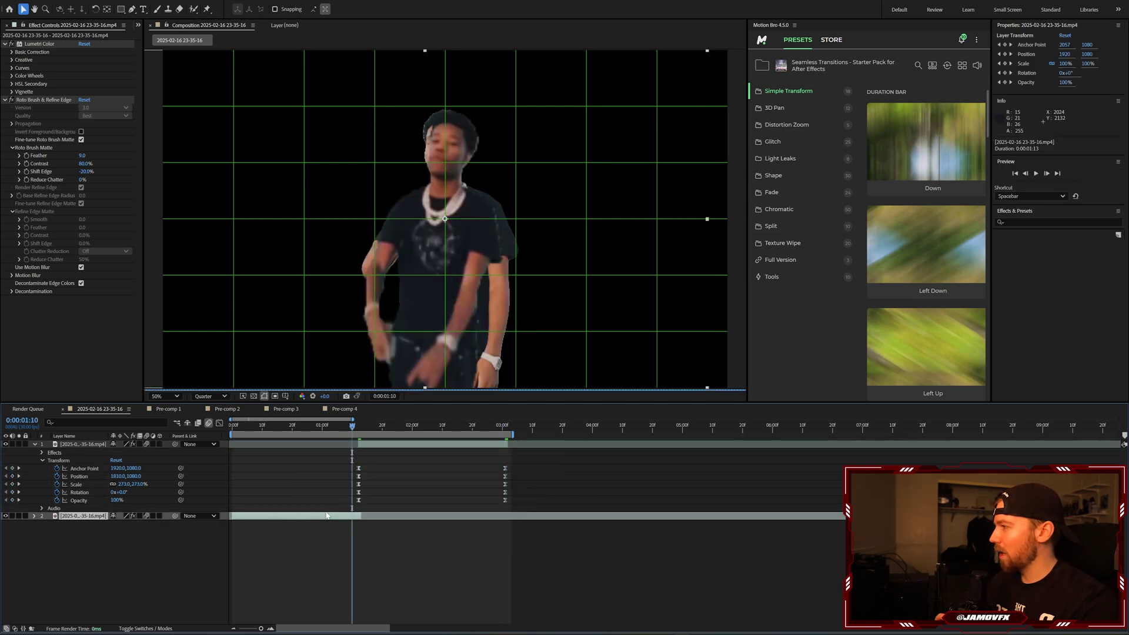
click(34, 516)
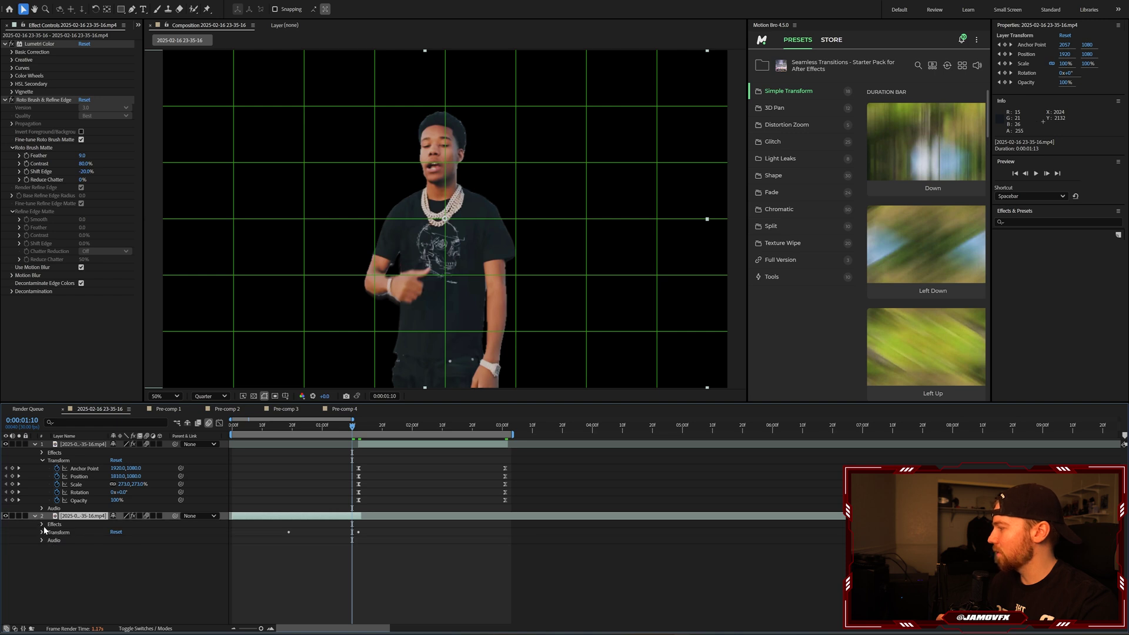
click(357, 425)
click(312, 523)
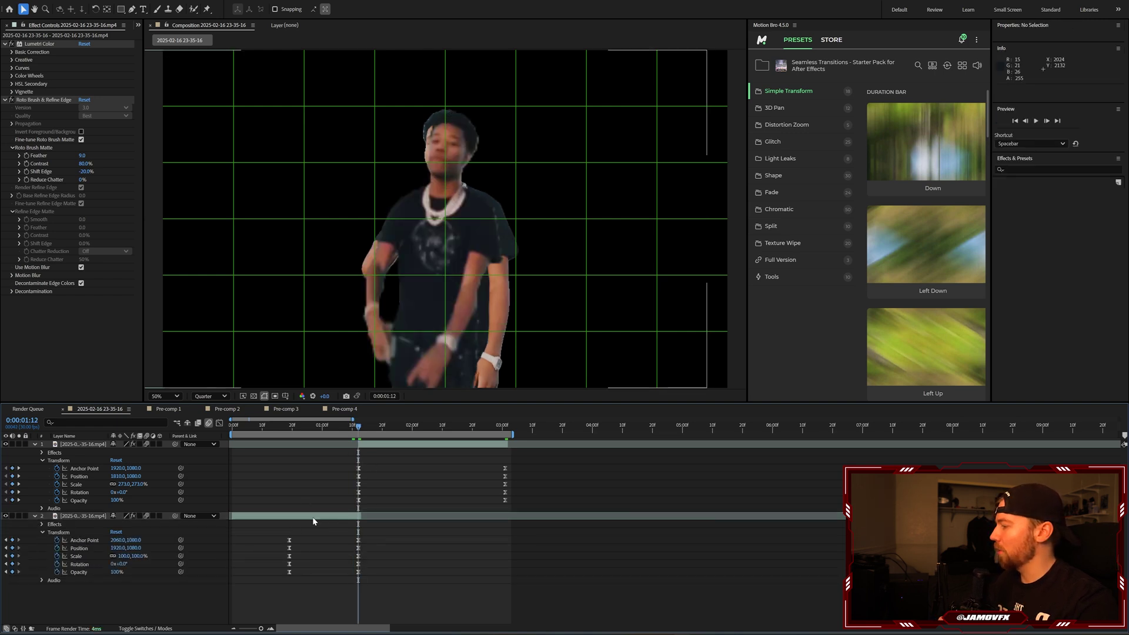
click(315, 518)
click(316, 542)
key(u)
Shift the second clip one frame later to start at 0:00:01:13 and save the project
mouse_move(368, 445)
mouse_down()
mouse_move(357, 429)
mouse_move(368, 432)
mouse_up()
click(372, 474)
click(364, 426)
key(ctrl+s)
click(362, 428)
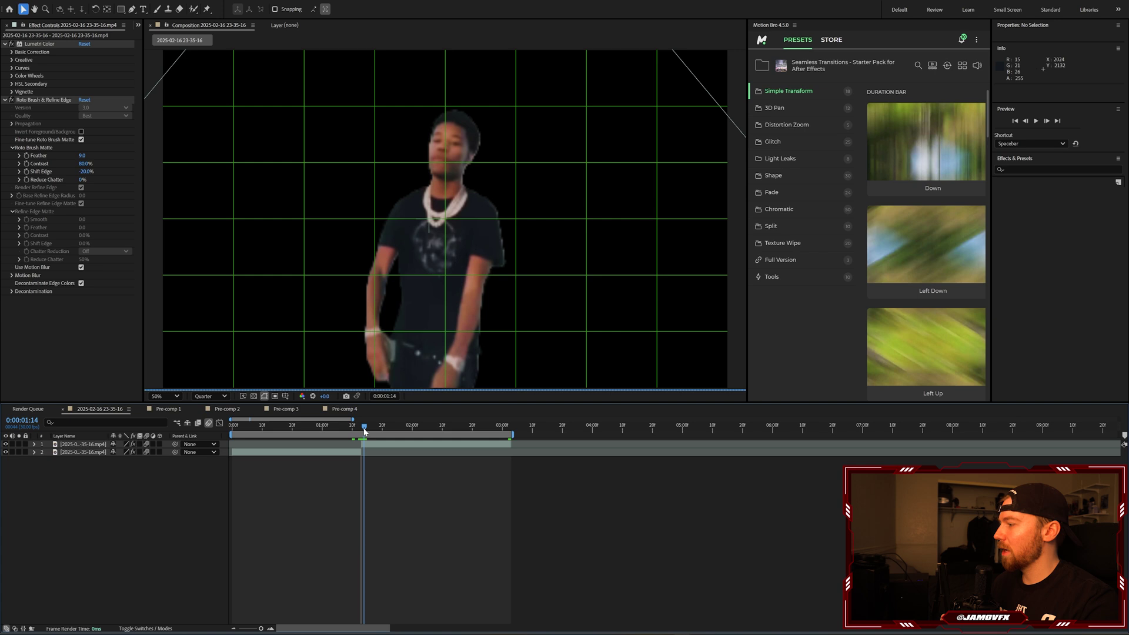
Duplicate the second clip's cutout layer and delete Roto Brush & Refine Edge from the lower copy
click(371, 448)
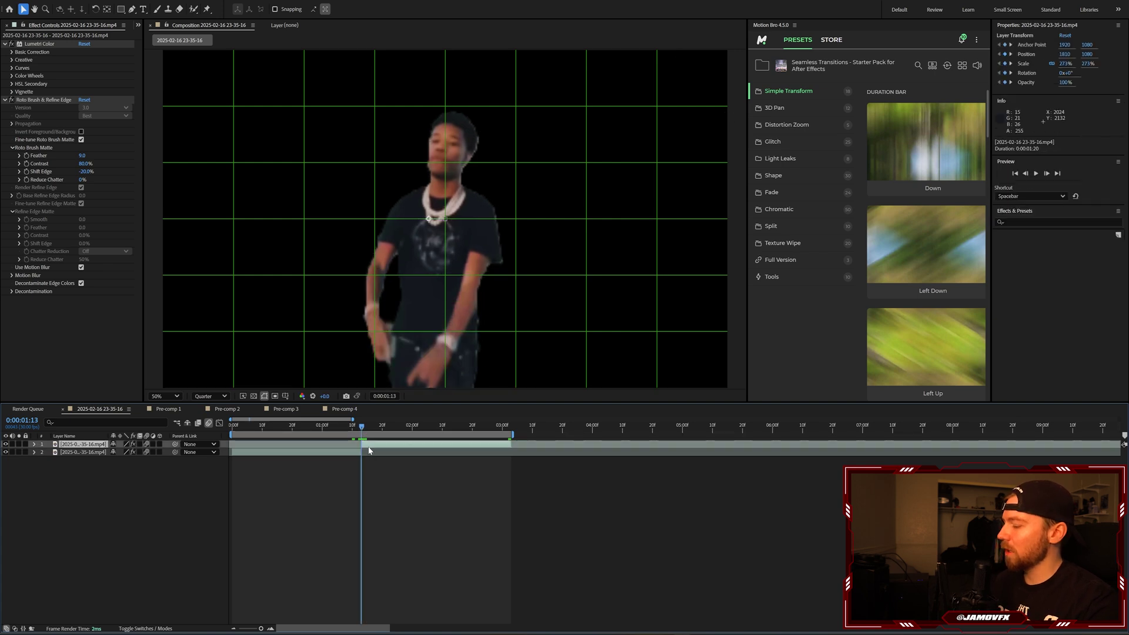
key(ctrl+d)
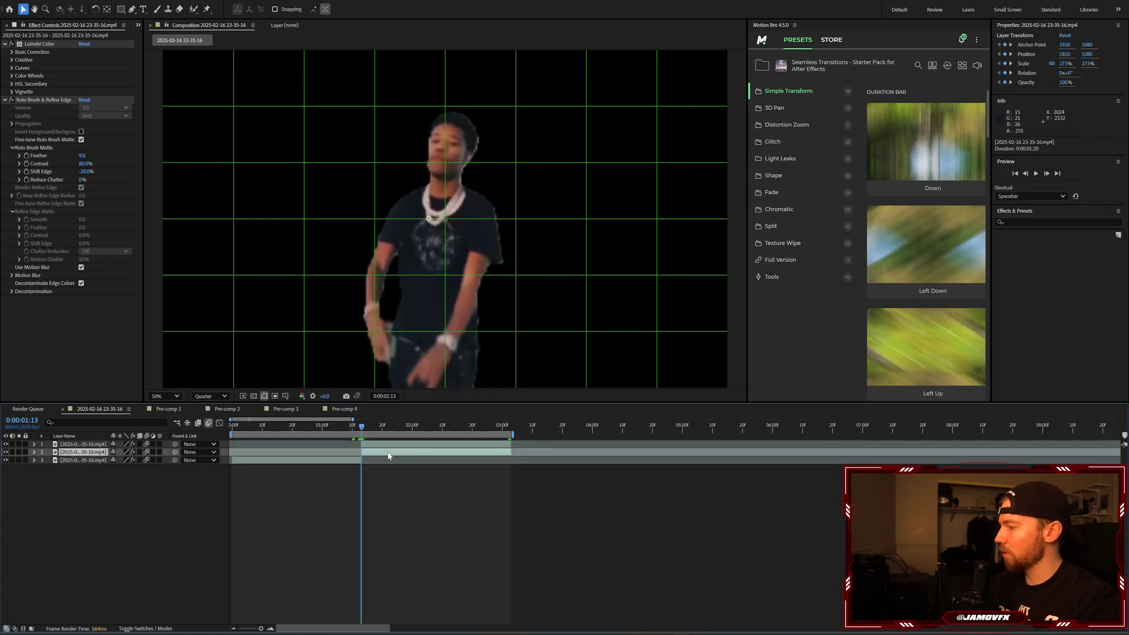
key(Delete)
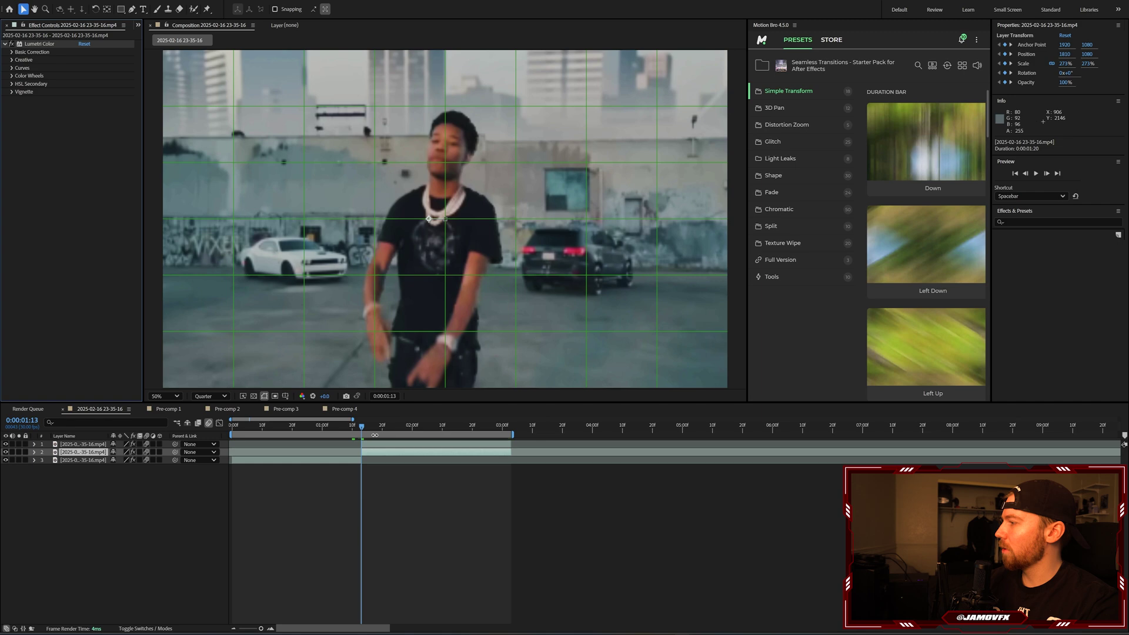
Duplicate the first clip's cutout layer and delete Roto Brush & Refine Edge from the lower copy
drag(369, 430, 337, 430)
click(354, 460)
key(ctrl+d)
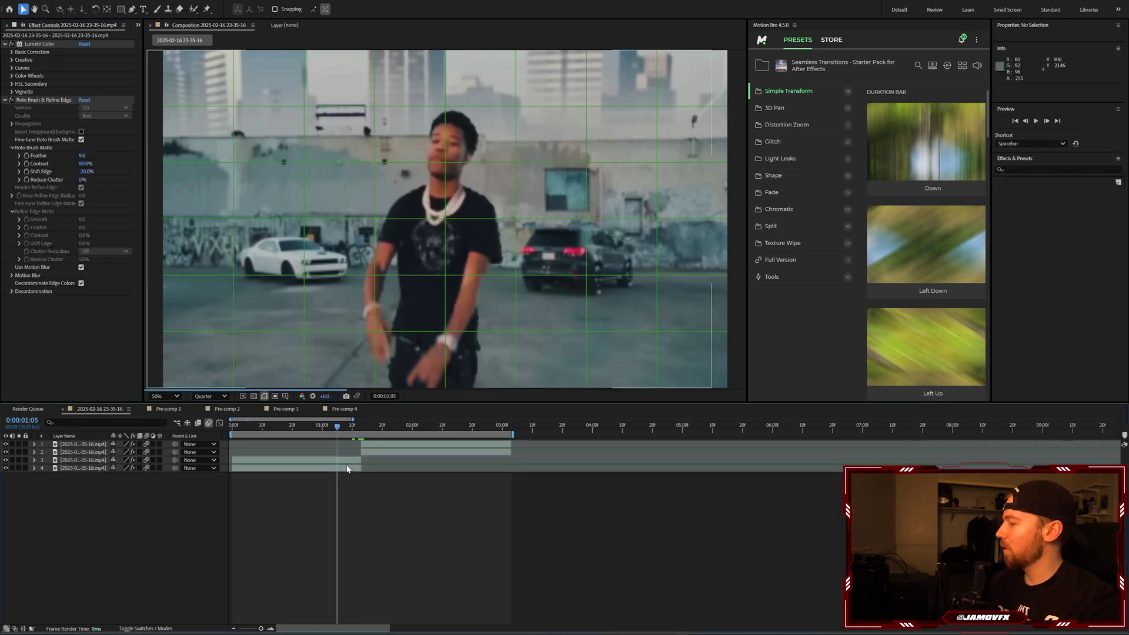
click(348, 468)
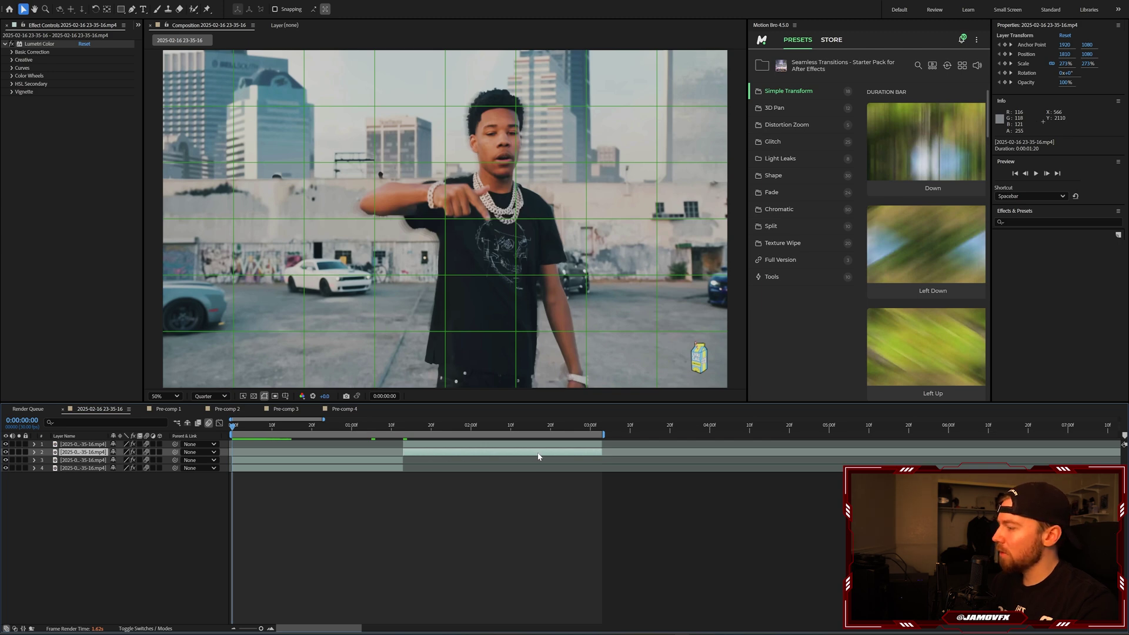
Move the second clip's background layer below the first clip's cutout layer in the layer stack
drag(96, 453, 99, 465)
click(329, 493)
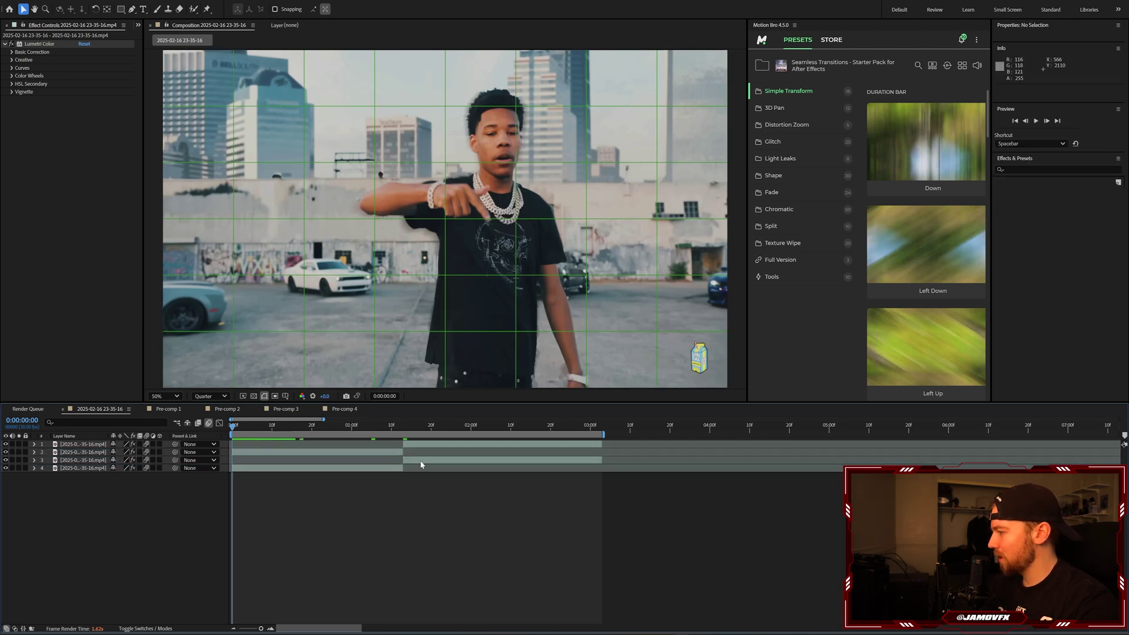
click(421, 464)
click(44, 461)
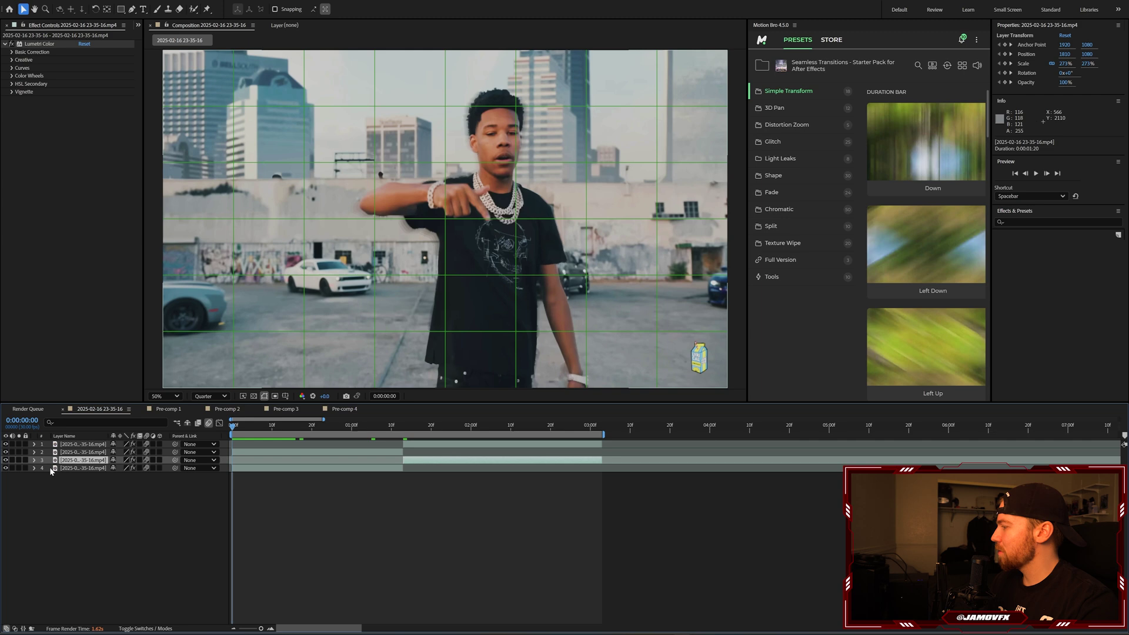
key(F2)
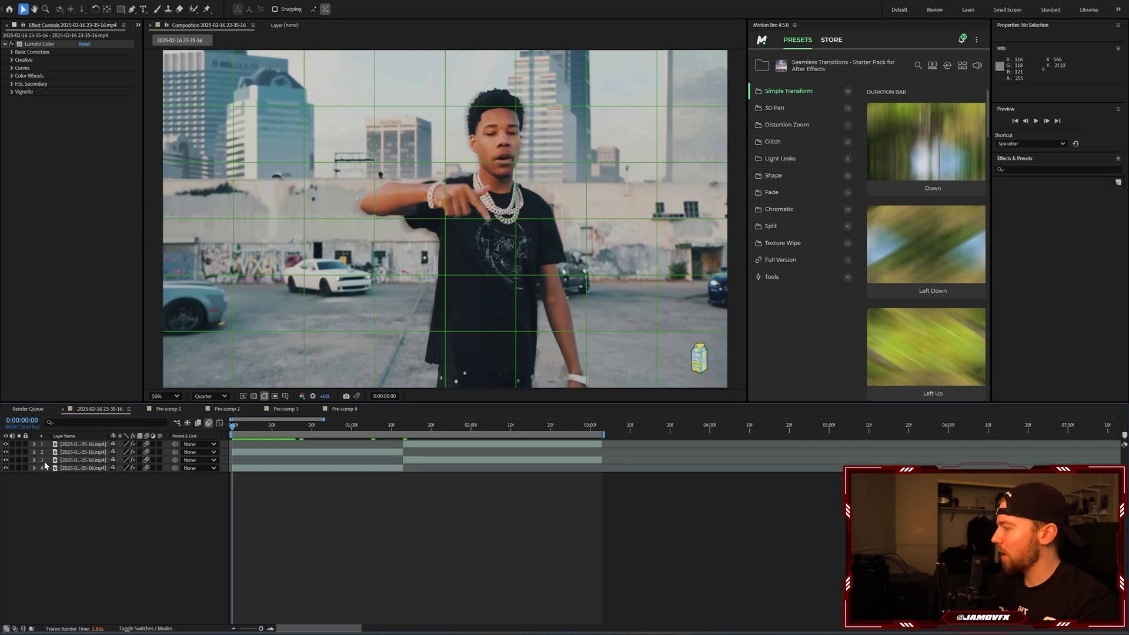
Pre-compose the two background layers together, moving all attributes into the new composition
click(44, 461)
shift+click(46, 468)
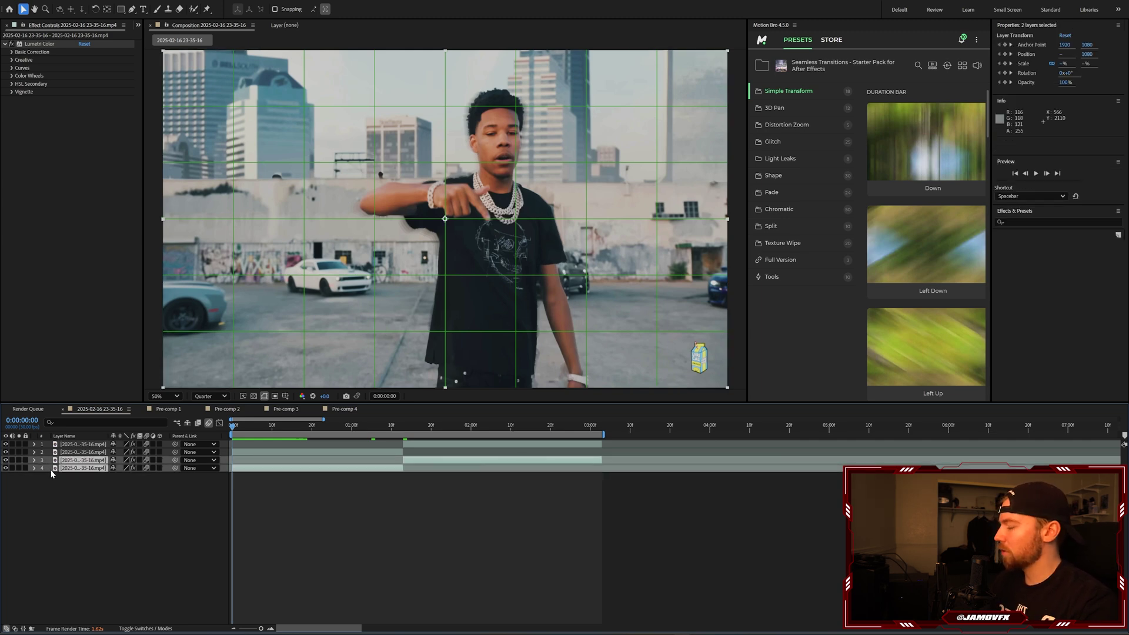
key(ctrl+shift+c)
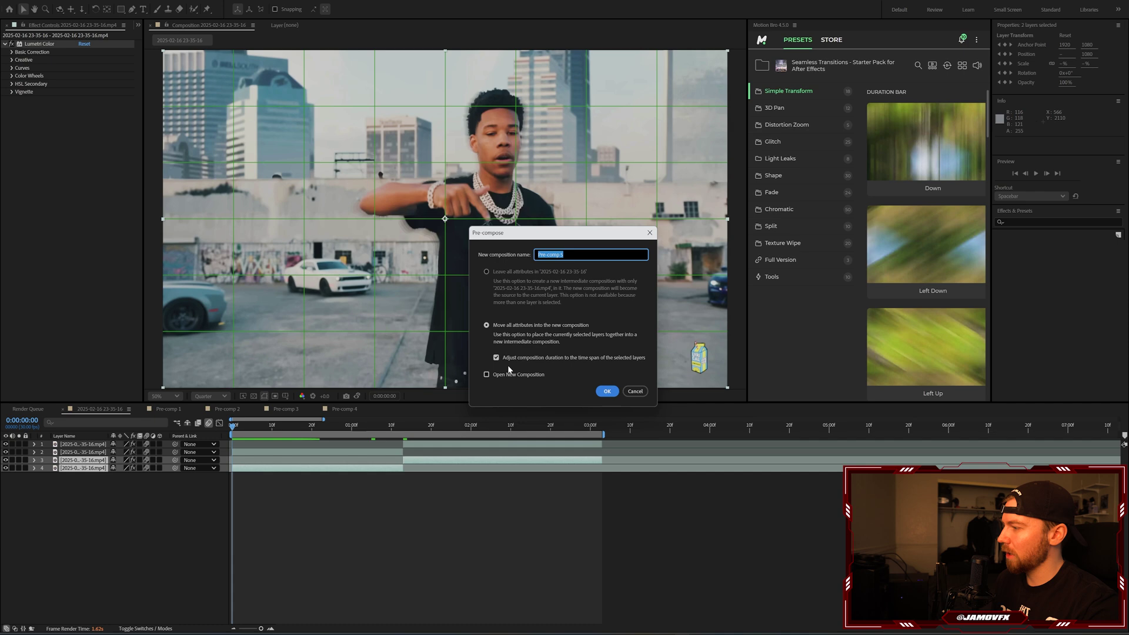
click(606, 393)
Pre-compose the two Roto Brush cutout layers together, moving all attributes into the new composition
click(421, 444)
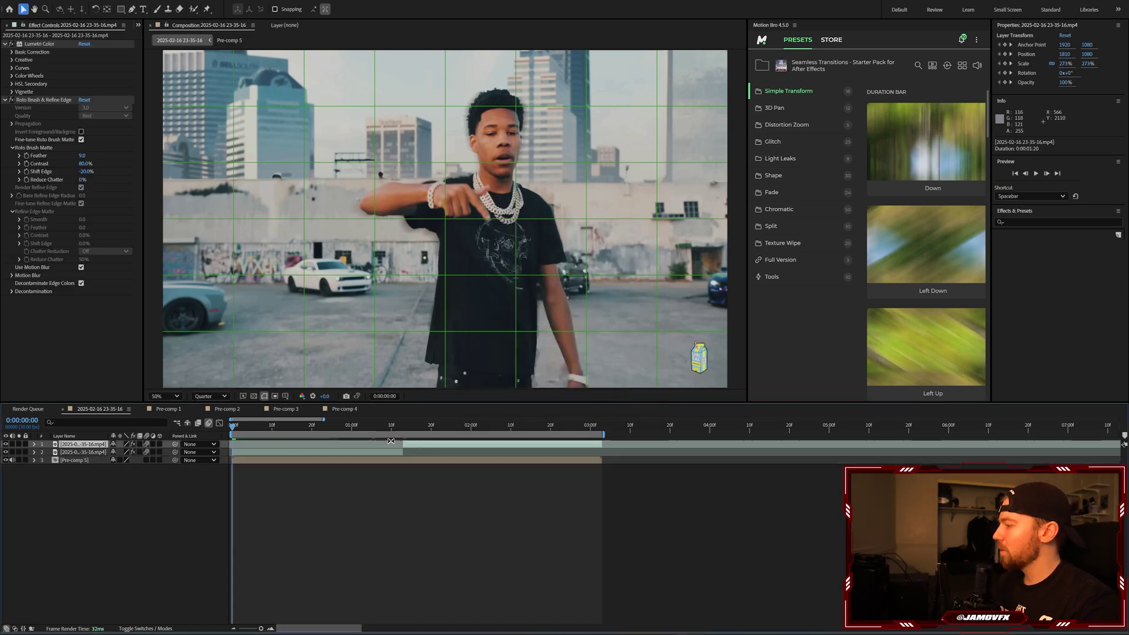
shift+click(50, 452)
key(ctrl+shift+c)
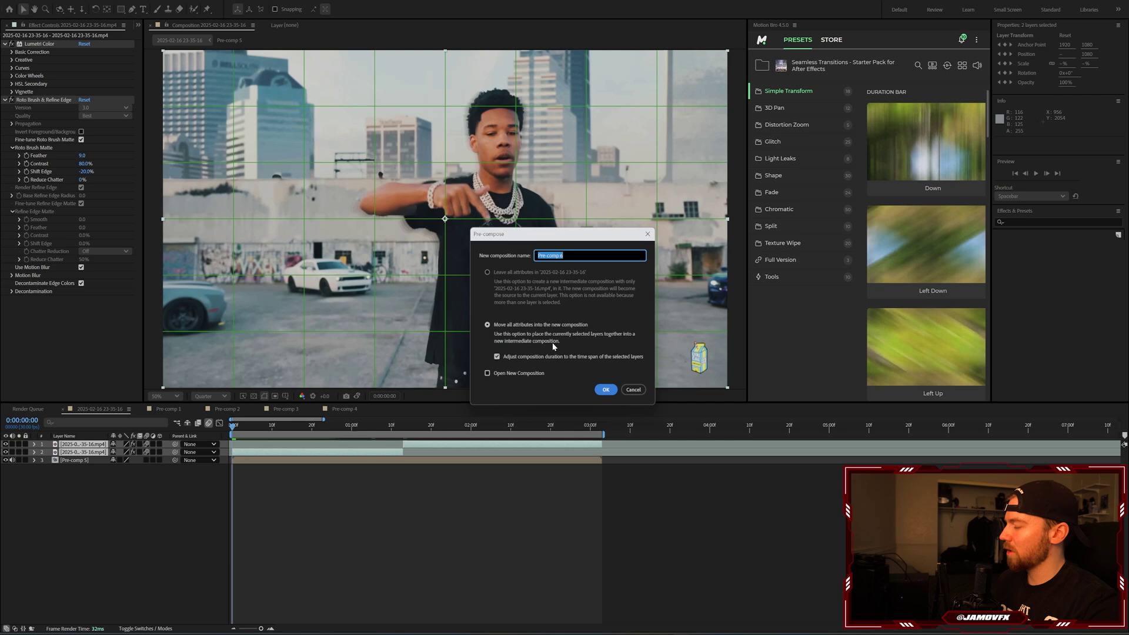
click(606, 394)
Move to 0:00:01:12 and hide the green grid overlay in the composition view
click(401, 432)
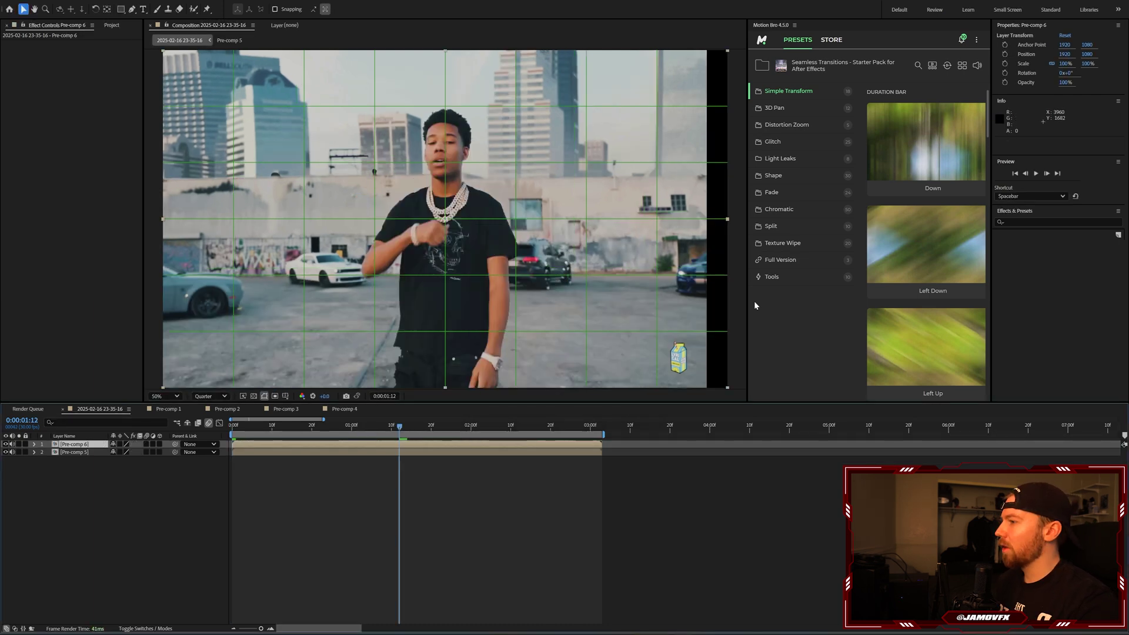
click(274, 397)
click(297, 416)
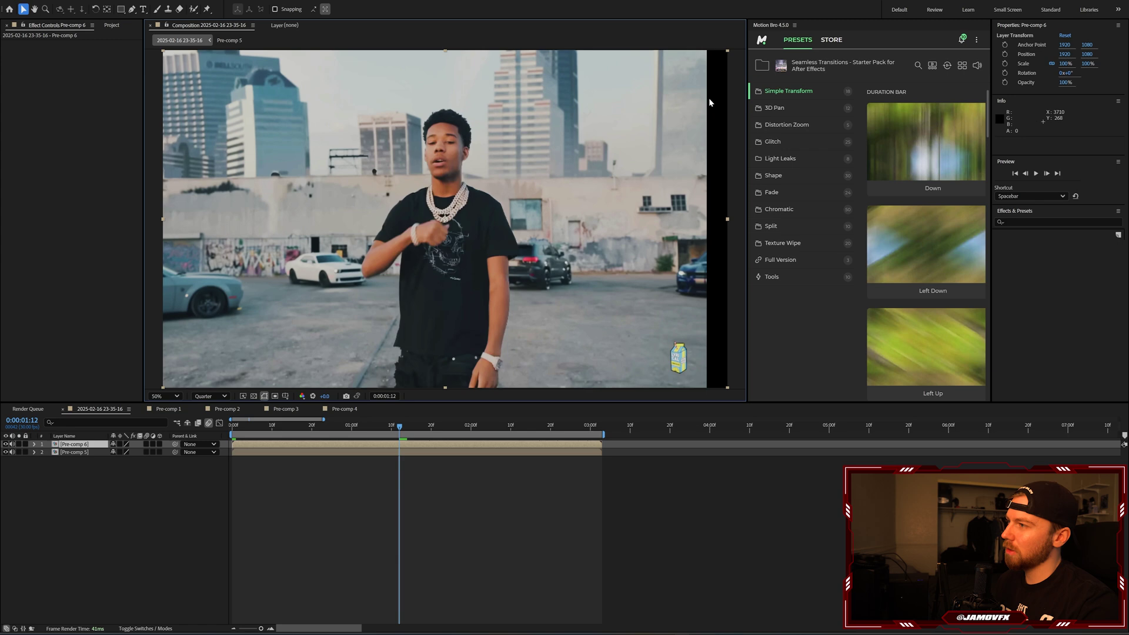
Rename the lower pre-comp layer "background" and the upper pre-comp layer "roto"
click(93, 453)
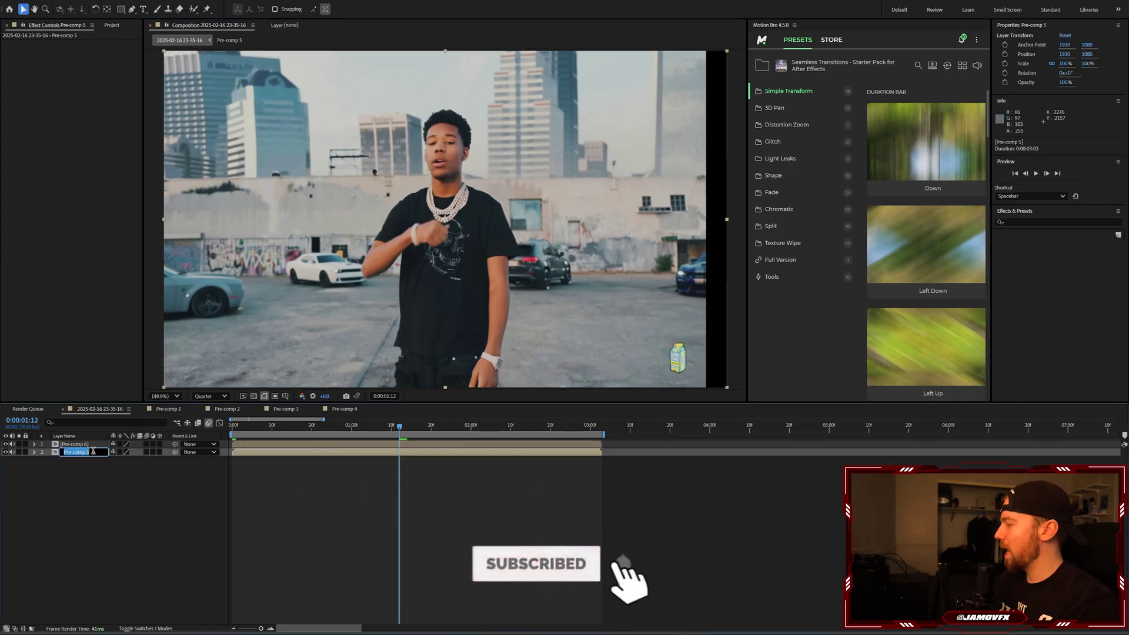
key(Return)
text(background)
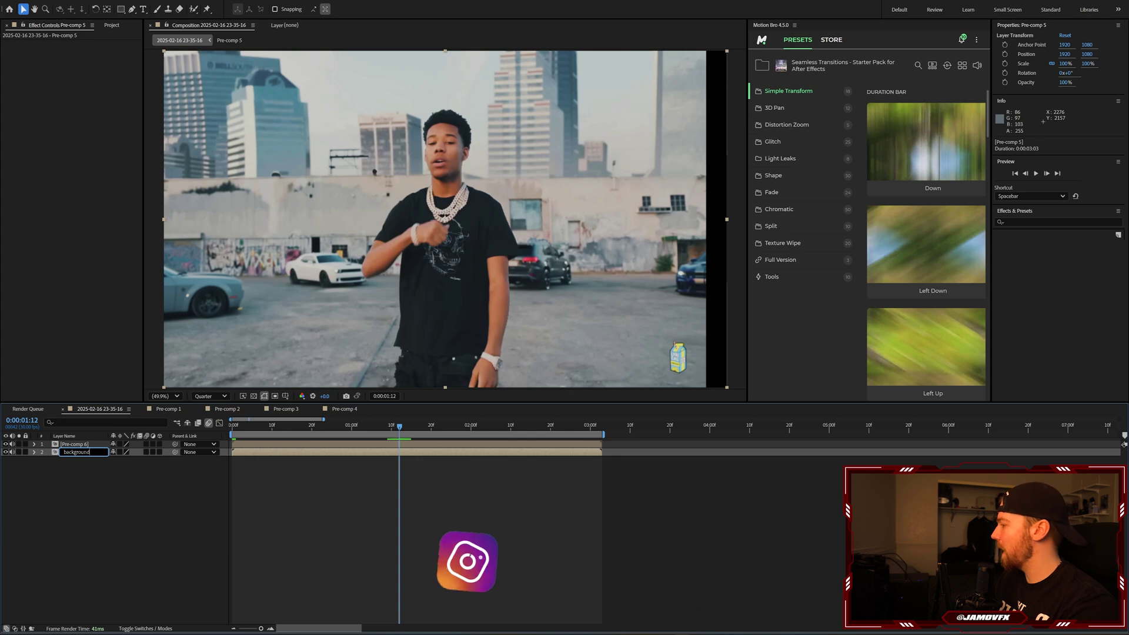
key(Return)
click(94, 444)
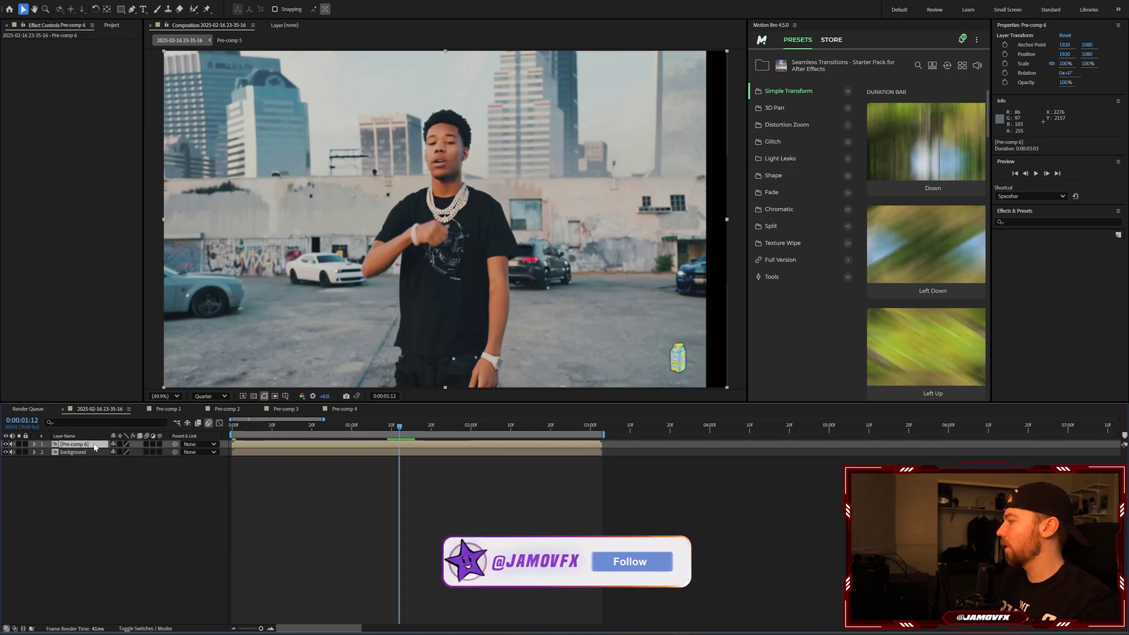
key(Return)
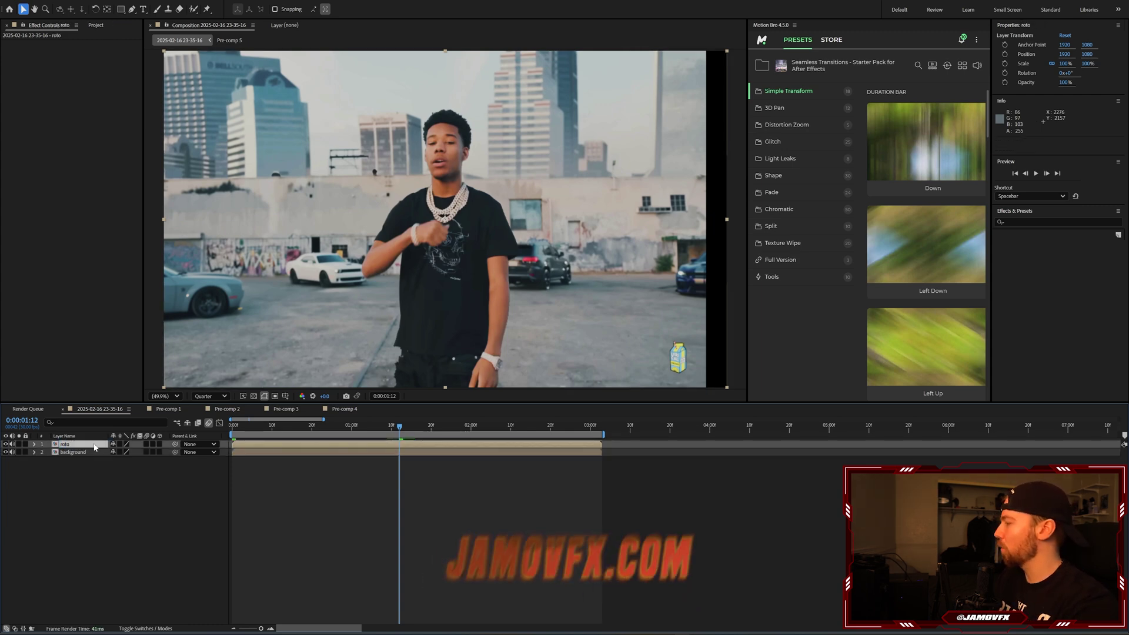
text(roto)
key(Return)
Hide the background layer and apply the Card Dance effect to the roto layer
click(90, 452)
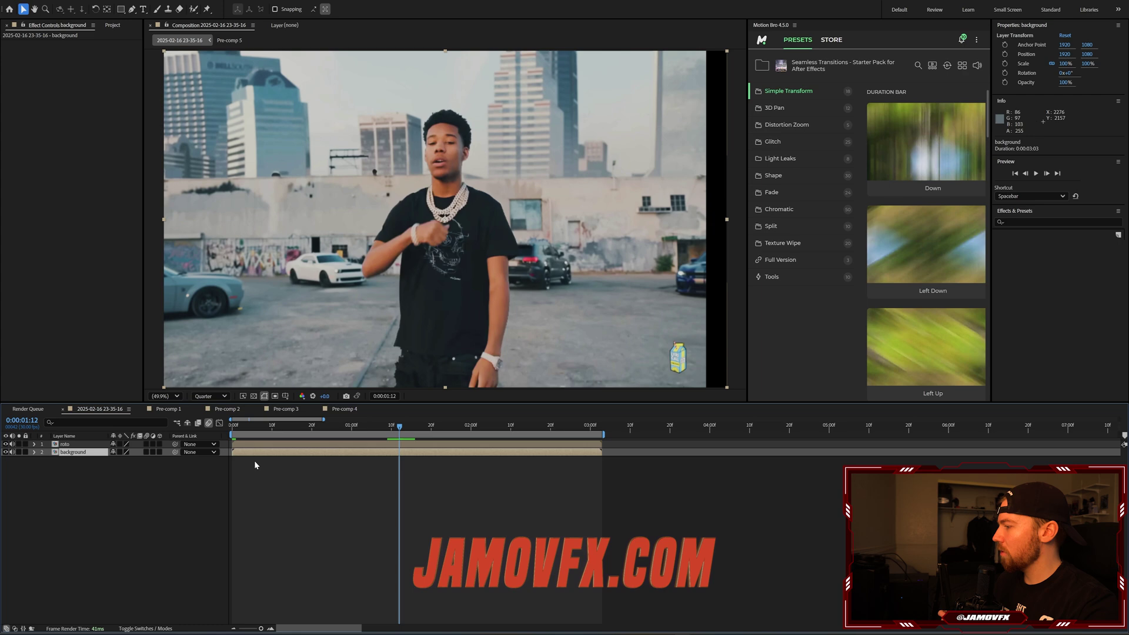
click(6, 452)
click(64, 444)
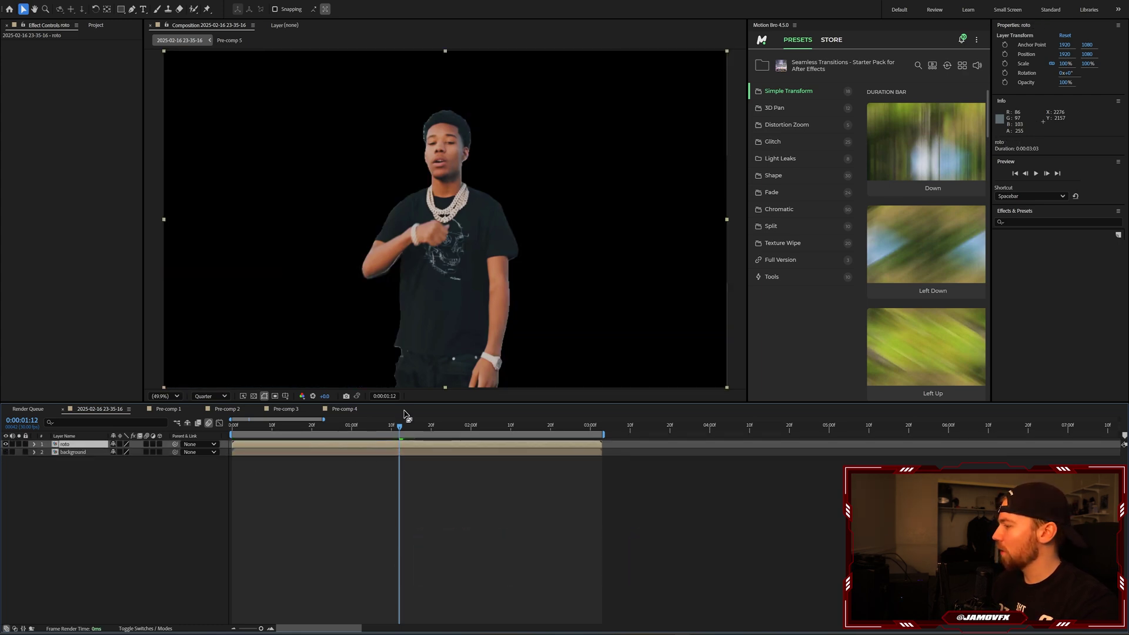
scroll(453, 226, up, 2)
scroll(446, 225, down, 1)
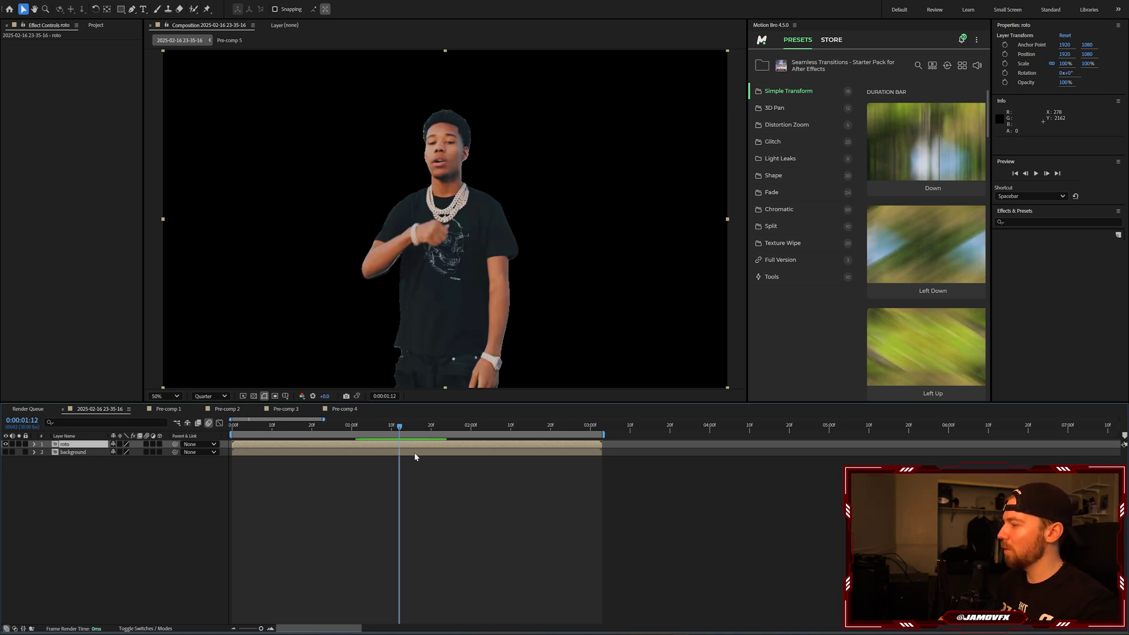
key(ctrl+space)
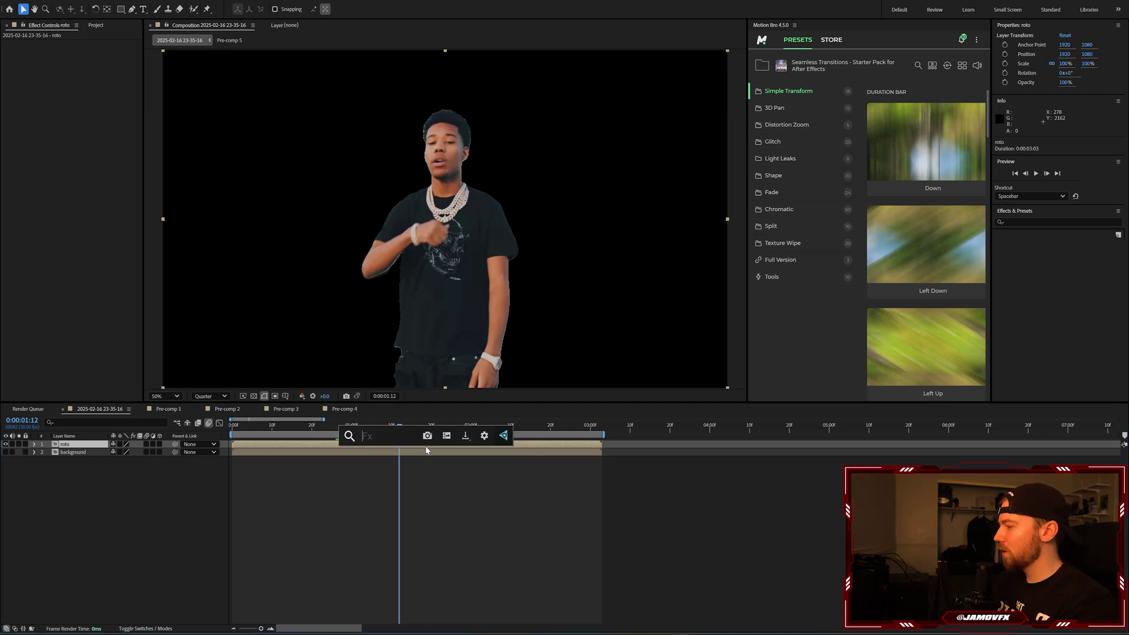
text(card)
key(Return)
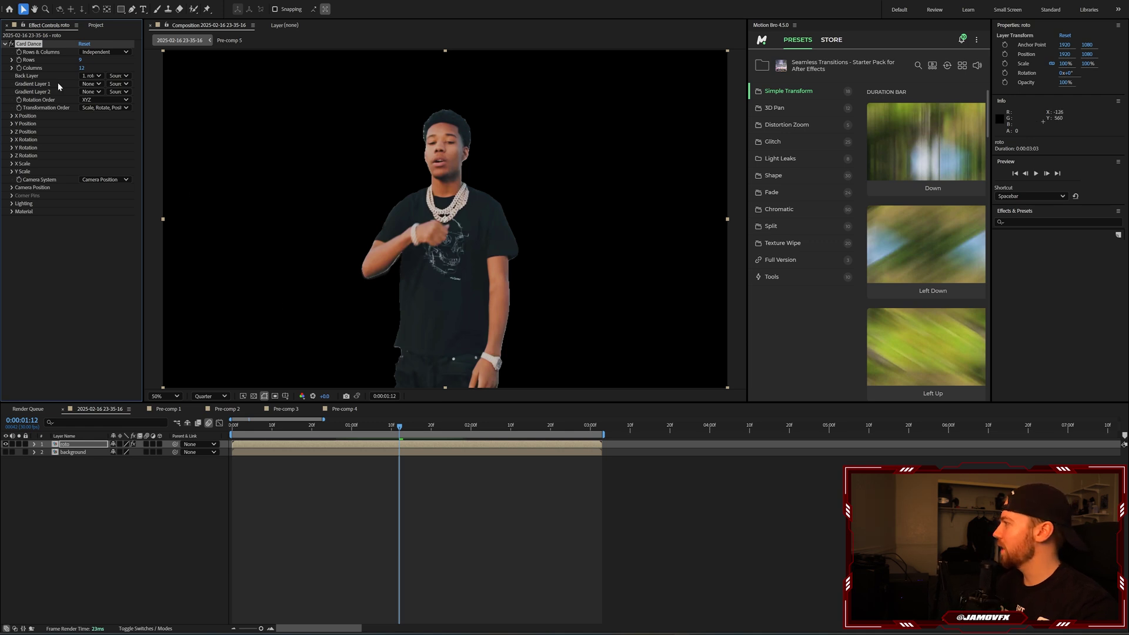
Set Card Dance's Gradient Layer 1 to the roto layer and the Z Position source to Intensity 1
click(93, 84)
click(94, 100)
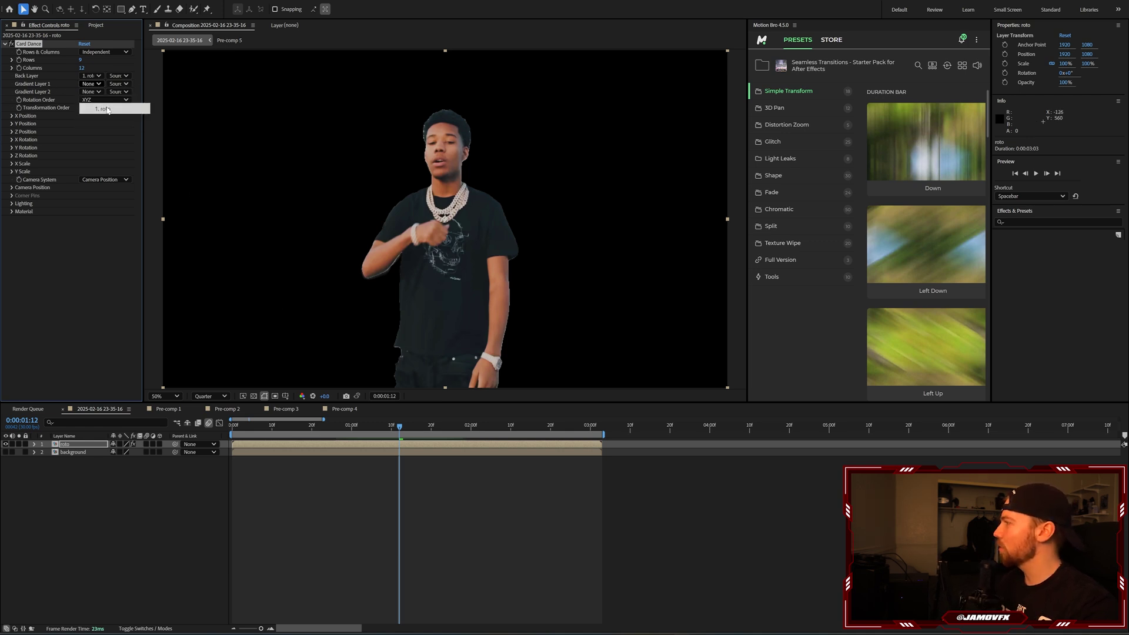
click(12, 132)
click(99, 140)
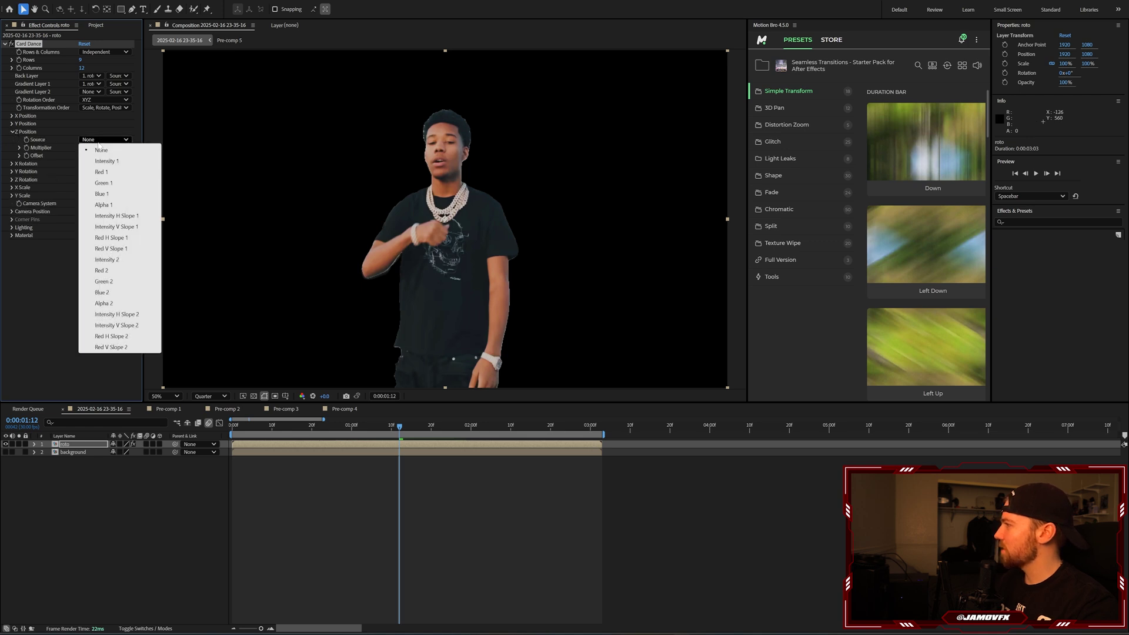
click(105, 161)
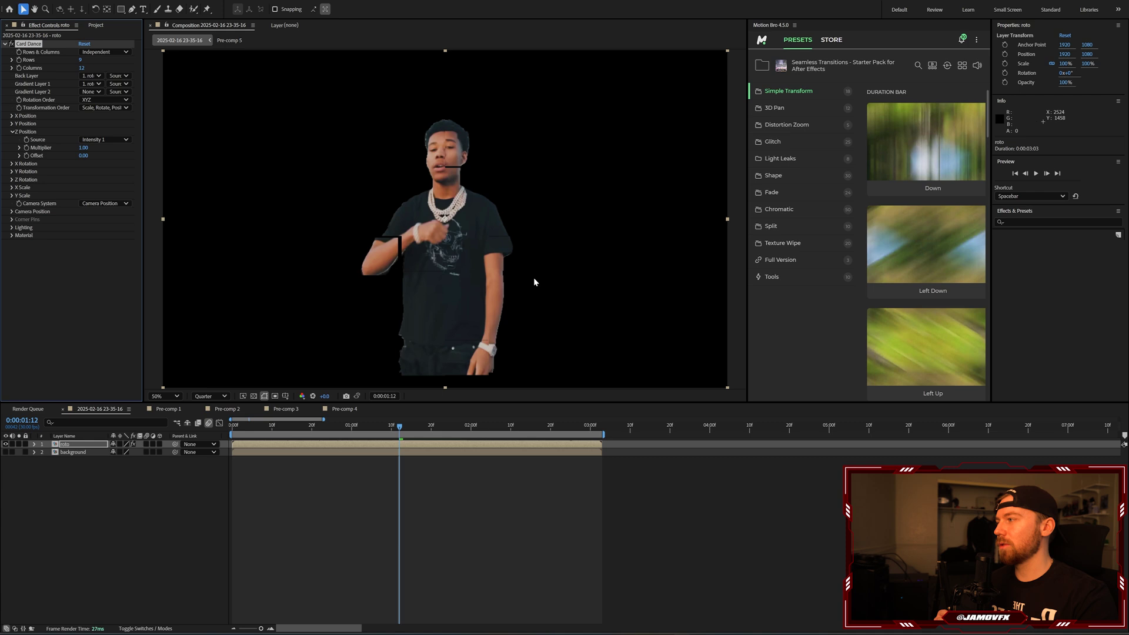
Set both the Rows and Columns of Card Dance to 300
click(81, 59)
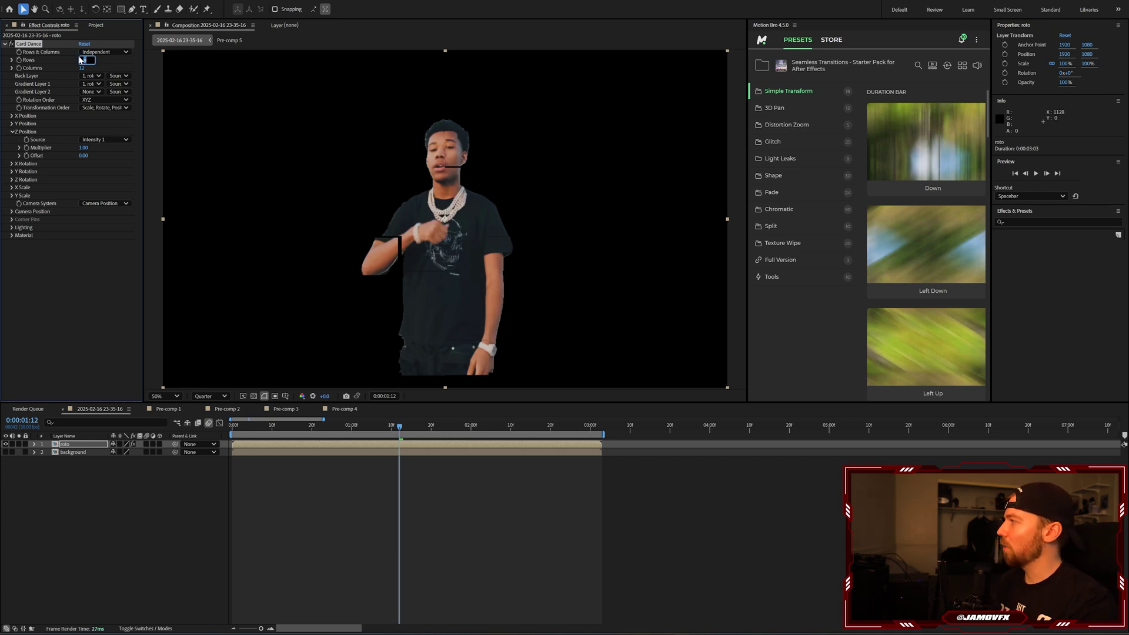
text(300)
click(83, 68)
text(3)
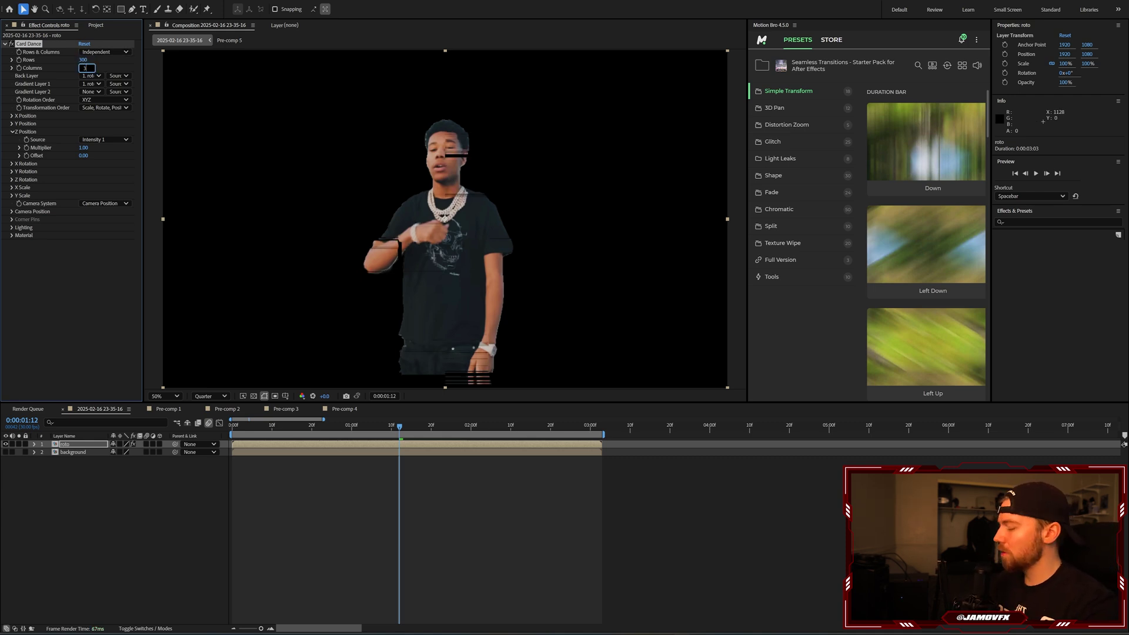
click(80, 264)
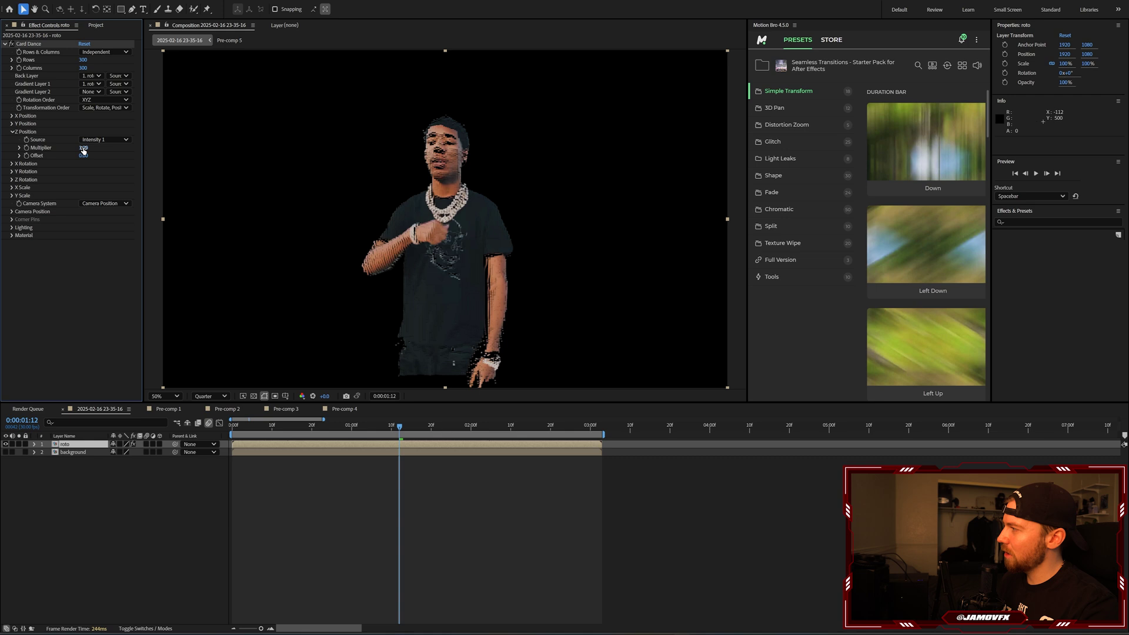
Try out different Z Position Multiplier values in Card Dance and set the Multiplier to 0
mouse_move(83, 150)
mouse_down()
mouse_move(125, 147)
mouse_move(63, 148)
mouse_move(117, 157)
mouse_move(65, 156)
mouse_move(85, 152)
mouse_up()
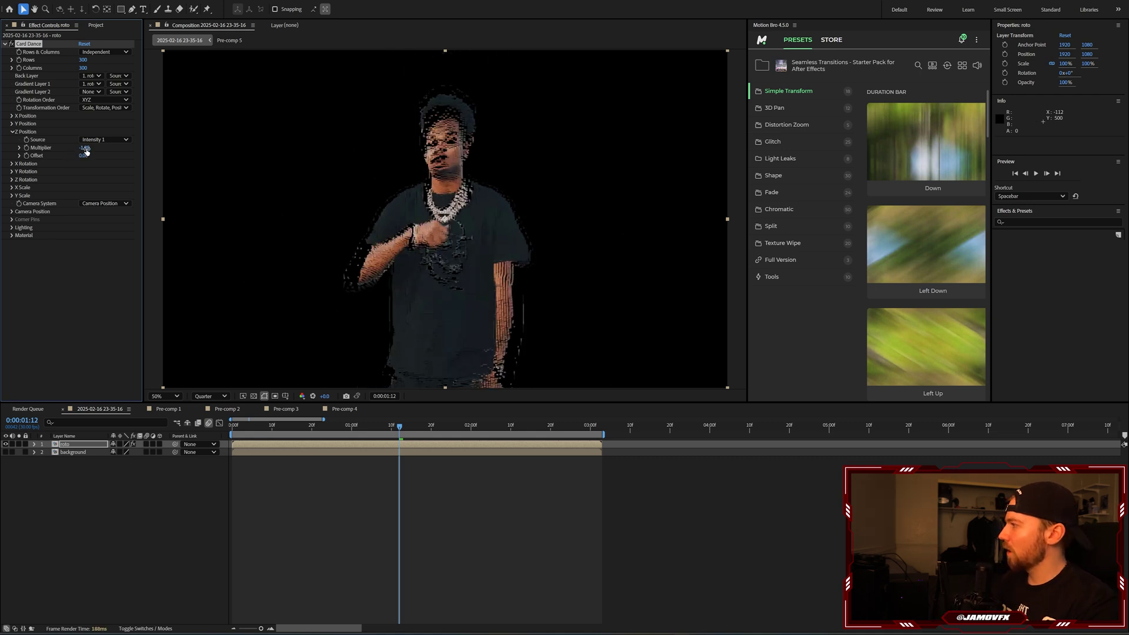
click(85, 148)
text(0)
key(Return)
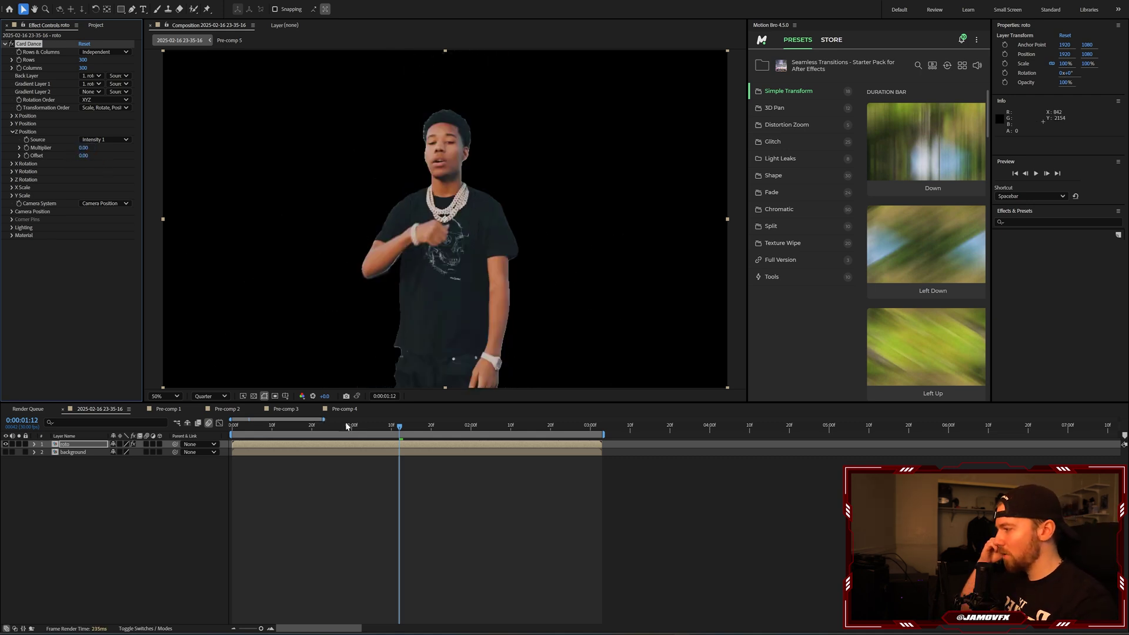
At 0:00:01:13, keyframe the Card Dance Z Position Multiplier at -8.00
drag(401, 432, 403, 434)
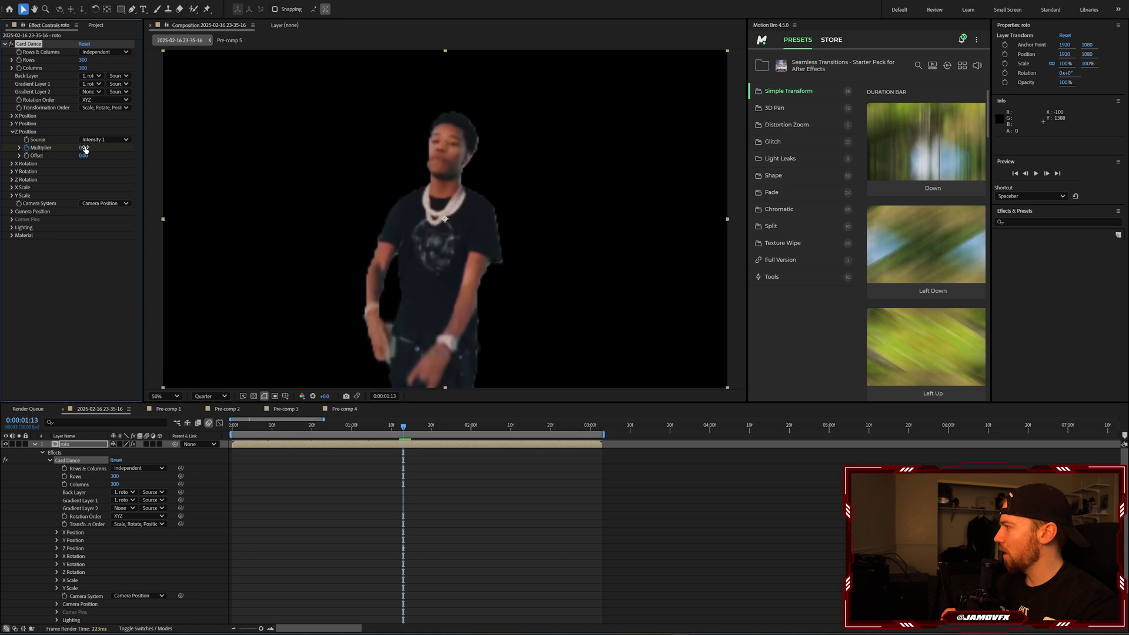
mouse_move(79, 147)
mouse_down()
mouse_move(56, 147)
mouse_move(98, 148)
mouse_move(78, 148)
mouse_up()
click(433, 519)
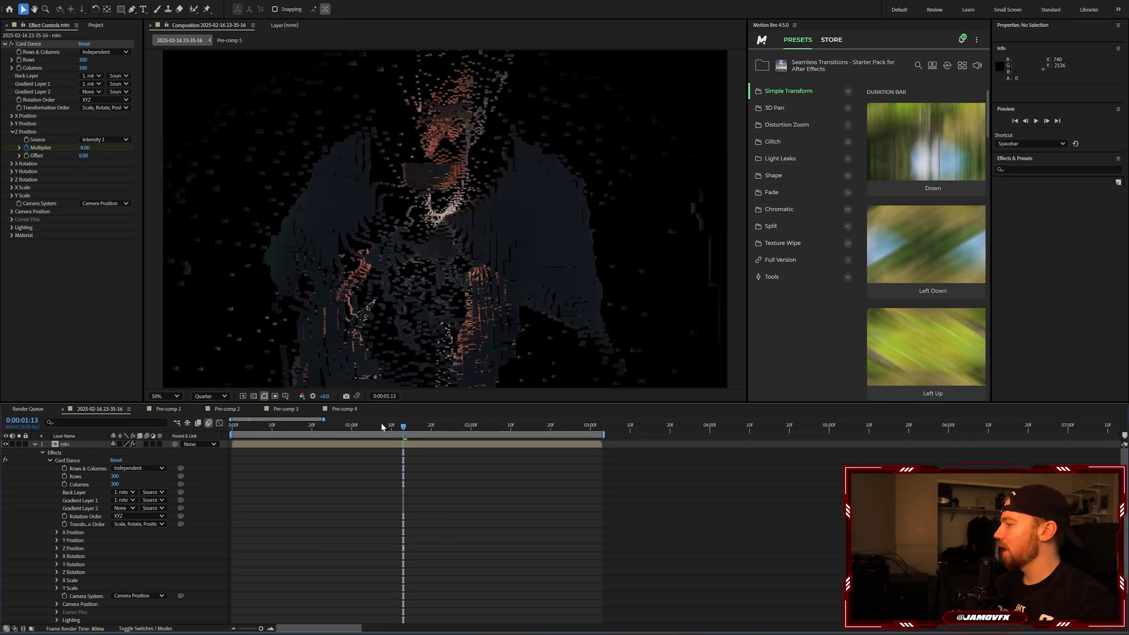
At 0:00:00:20, add a Z Position Multiplier keyframe of 0 on the roto layer
click(312, 425)
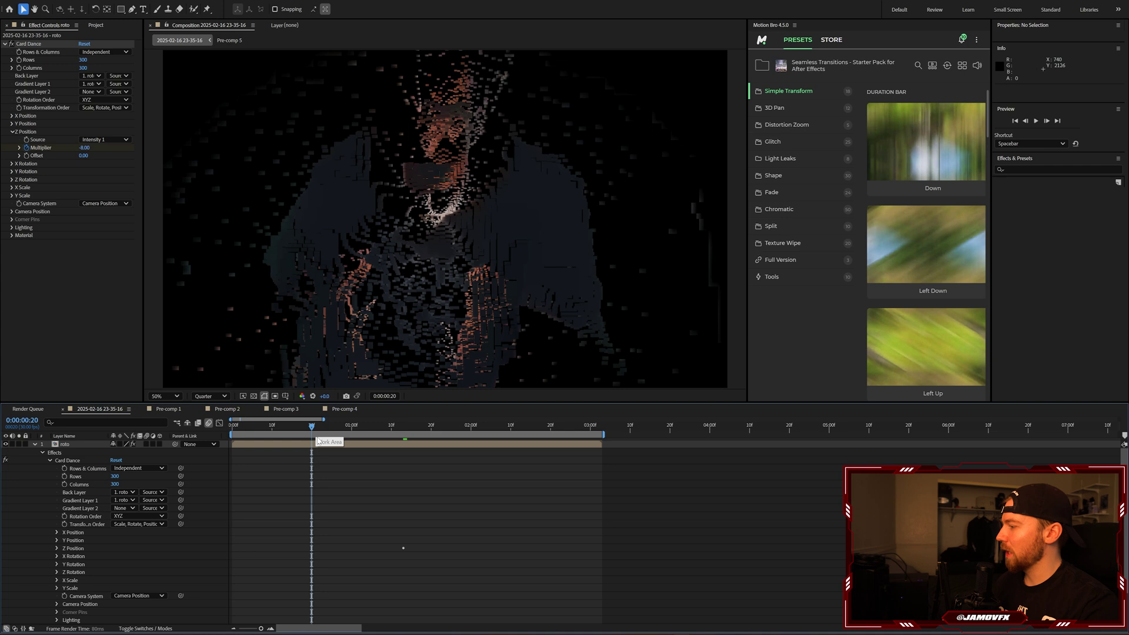
click(322, 445)
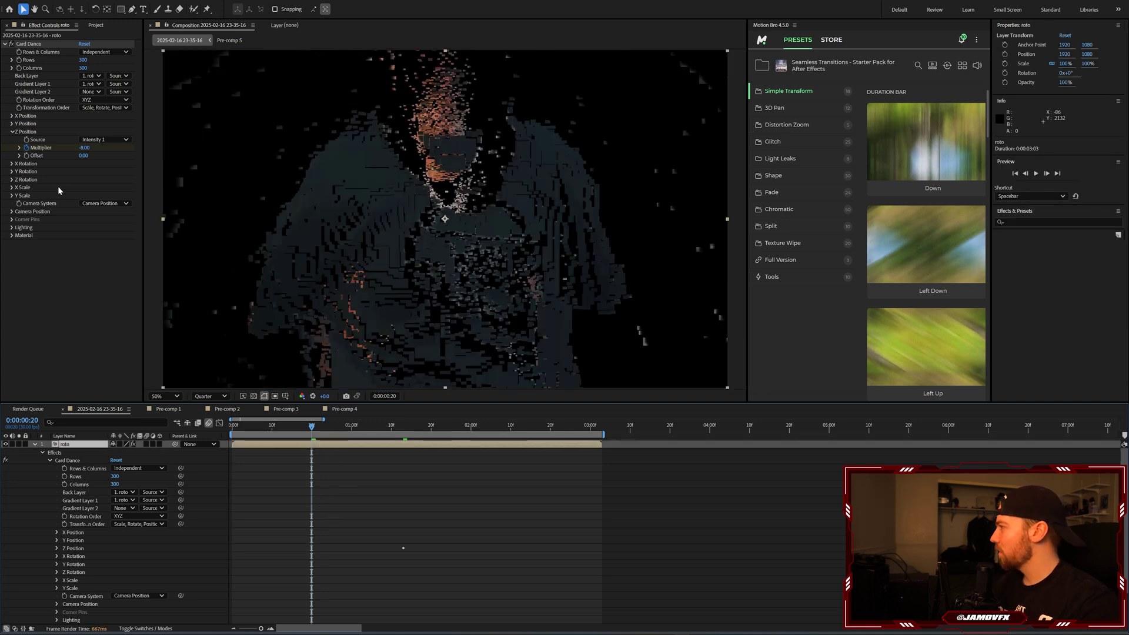
click(84, 148)
text(0)
key(Return)
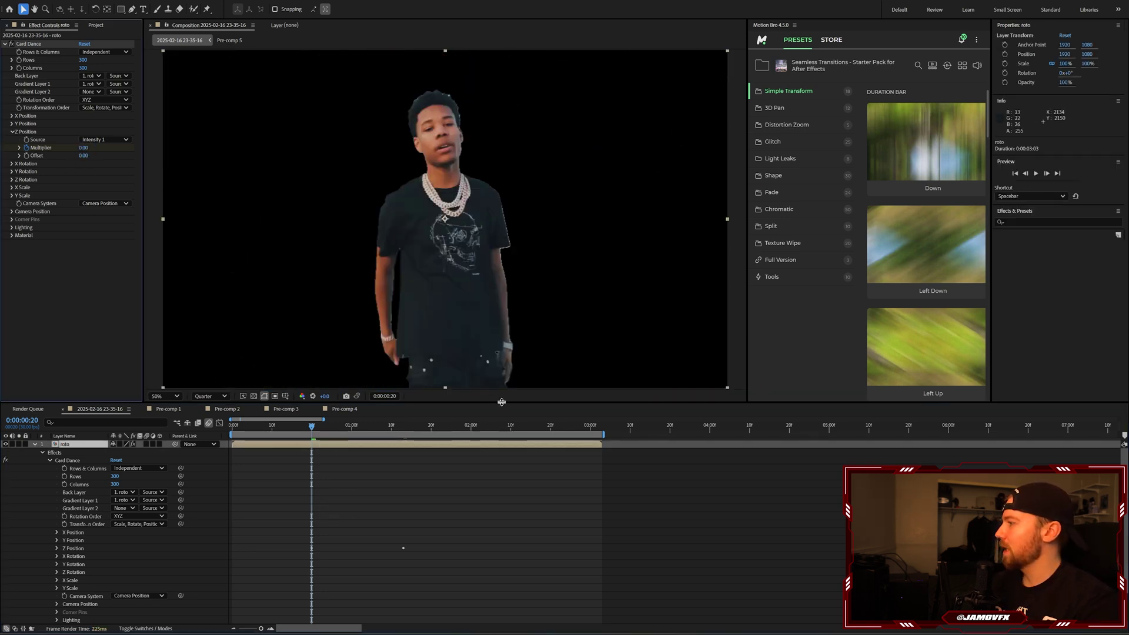
At 0:00:02:10, add a Z Position Multiplier keyframe of 0 on the roto layer
click(510, 425)
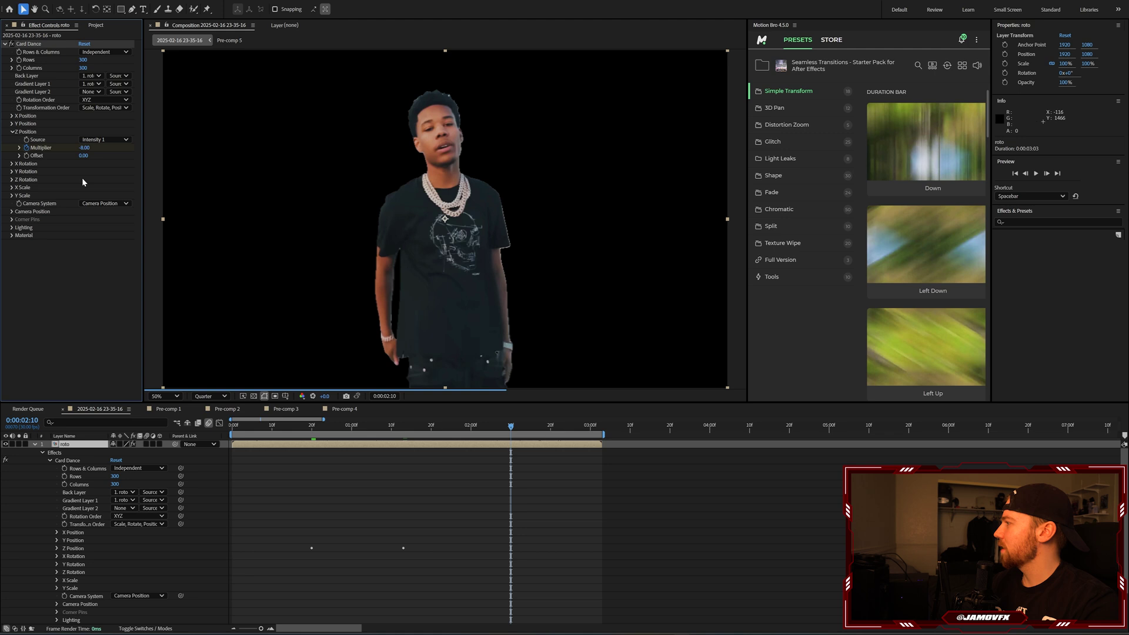
click(87, 147)
text(0)
key(Return)
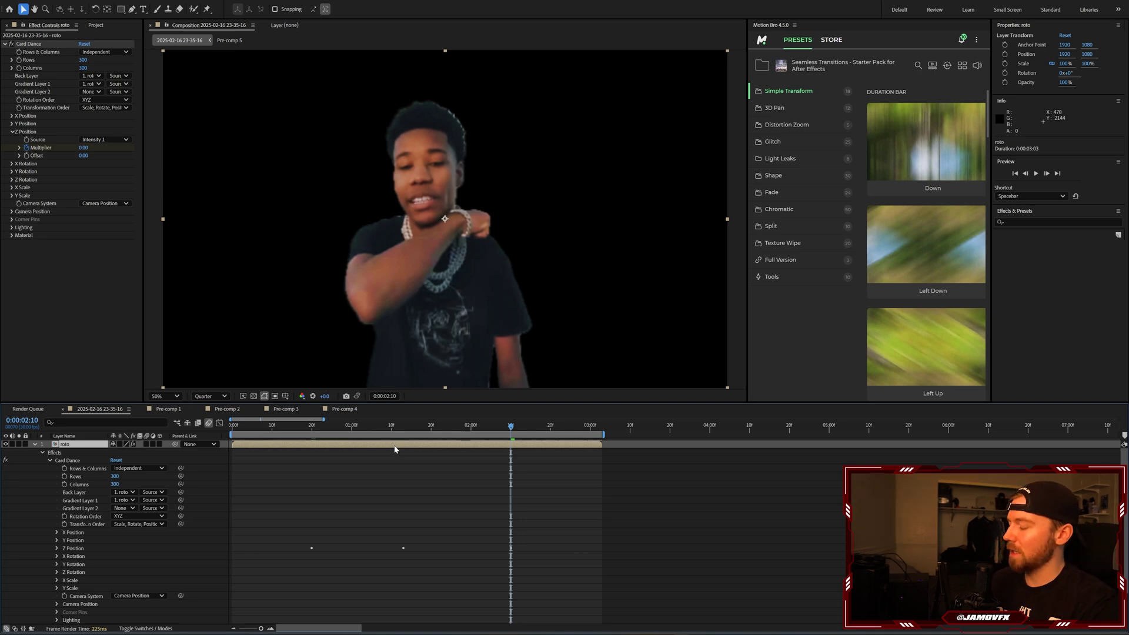
Reveal the roto layer's keyframes and apply Easy Ease to all three Multiplier keyframes
key(u)
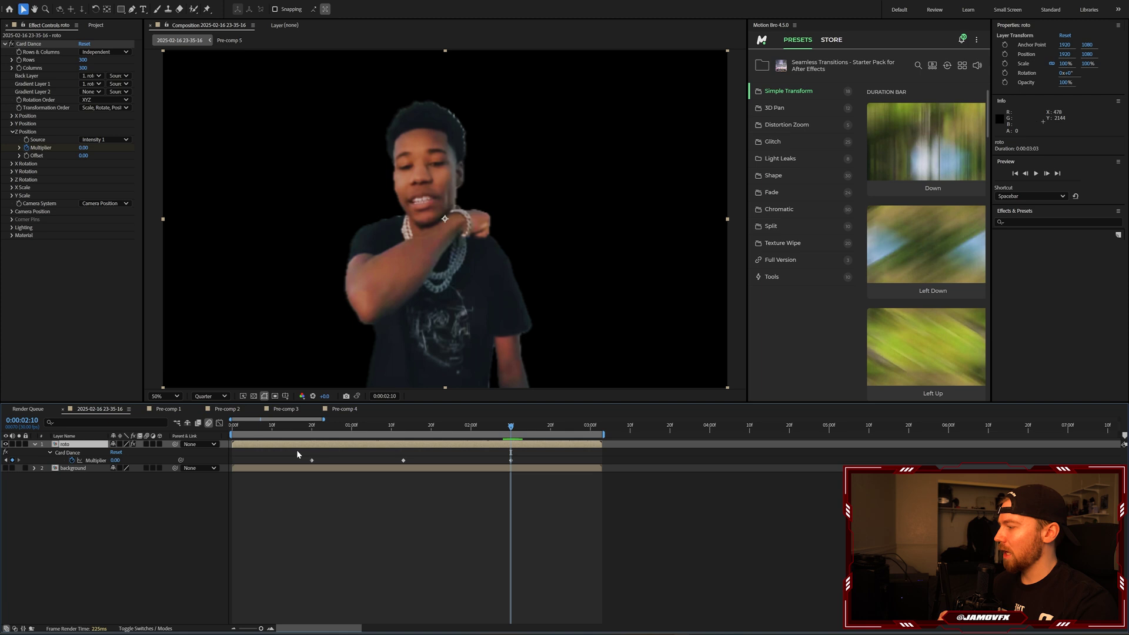
drag(296, 451, 536, 469)
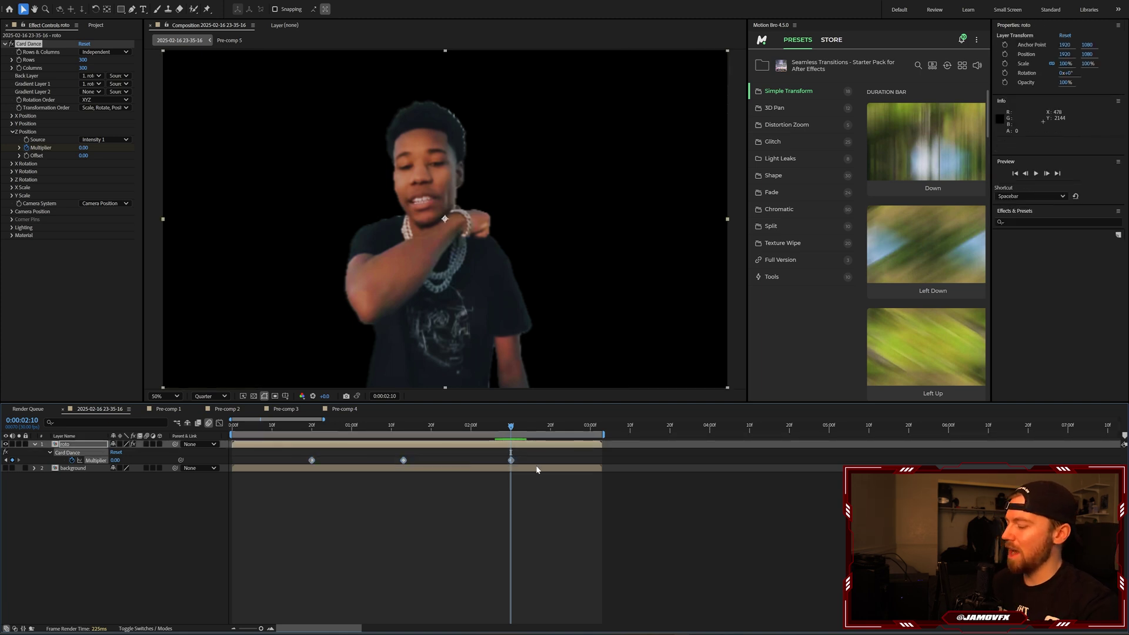
key(F9)
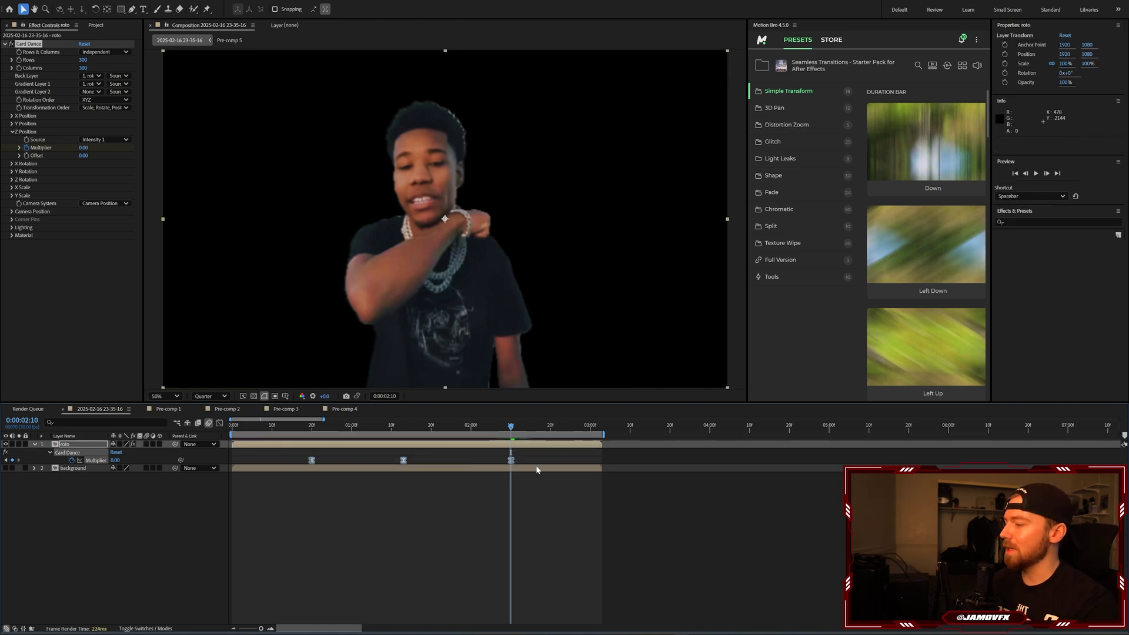
right_click(403, 461)
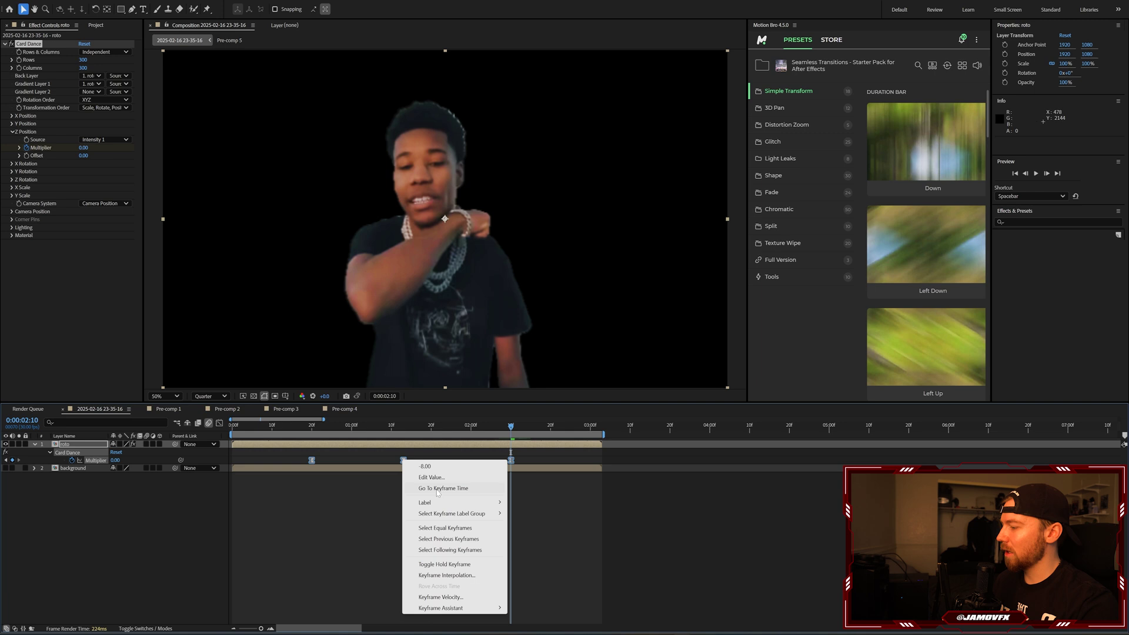
mouse_move(449, 608)
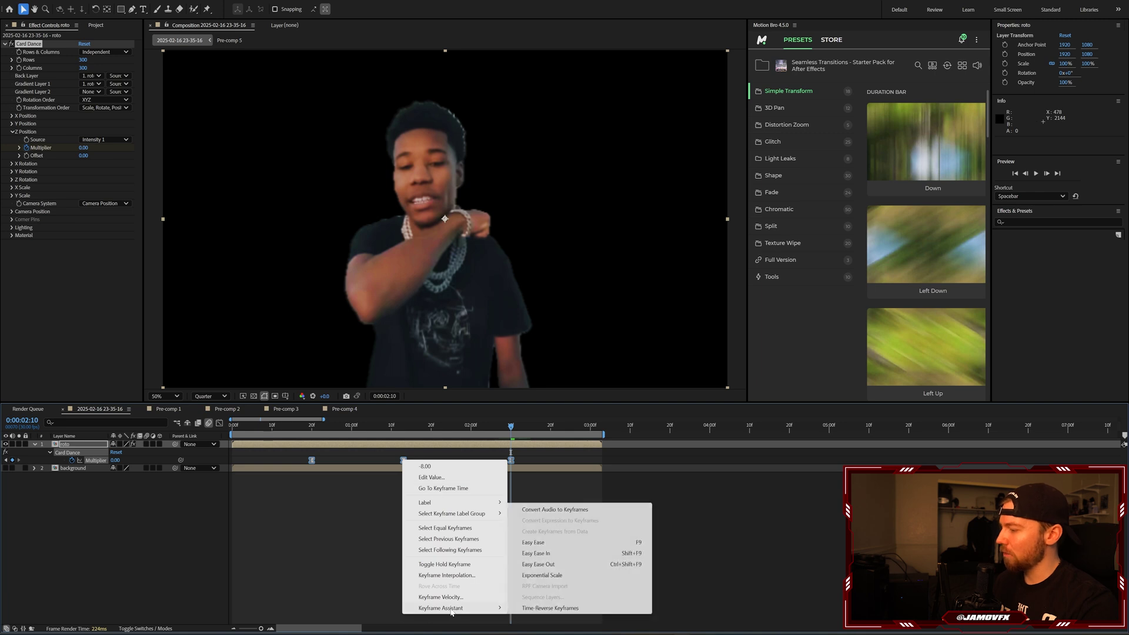
Apply Easy Ease to the three Multiplier keyframes and display their selected curve in the Graph Editor
click(563, 547)
click(476, 545)
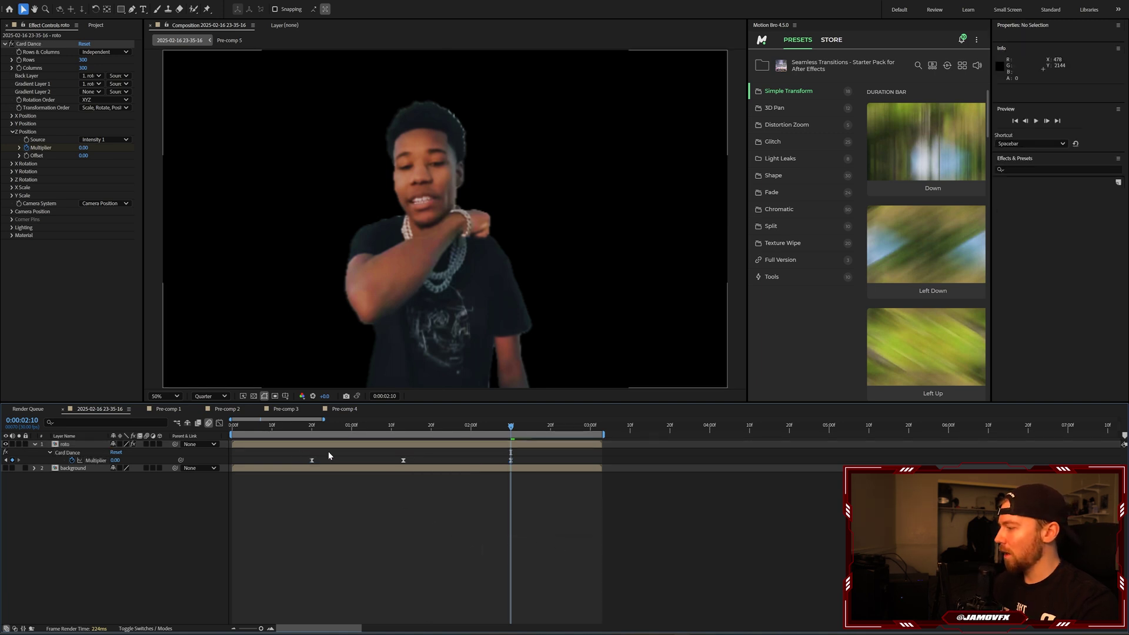
drag(300, 451, 533, 472)
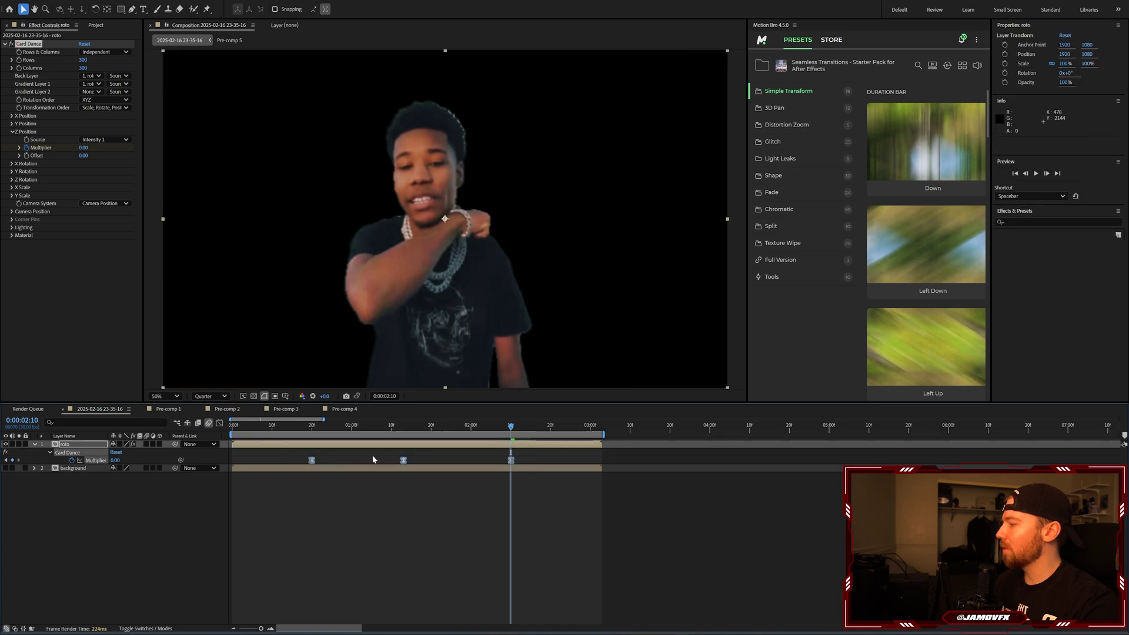
click(219, 424)
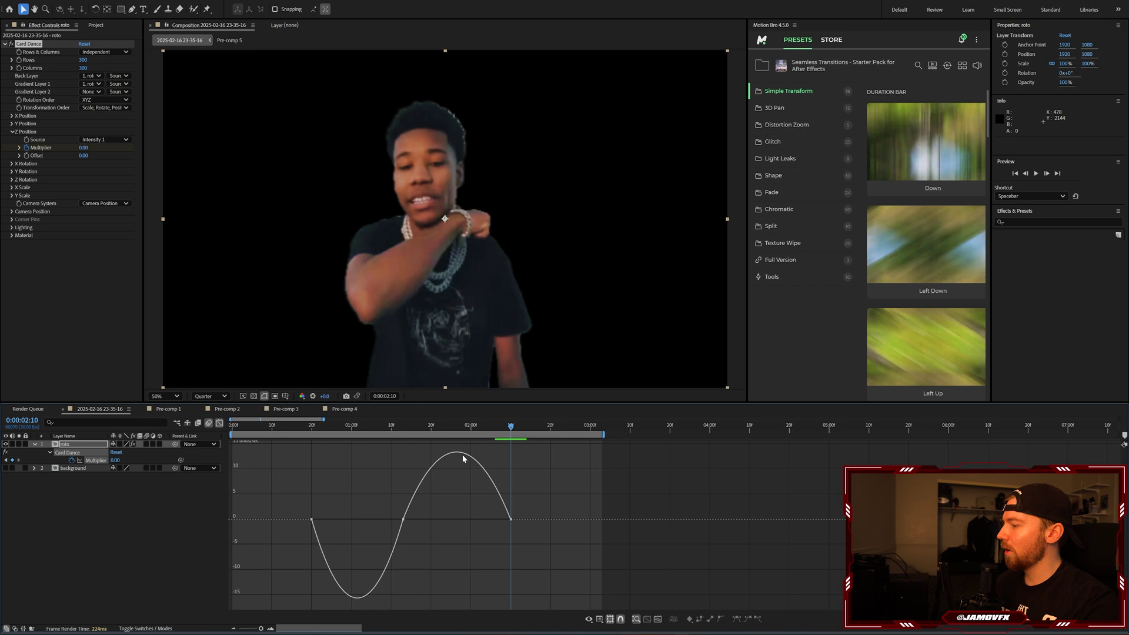
key(ctrl+a)
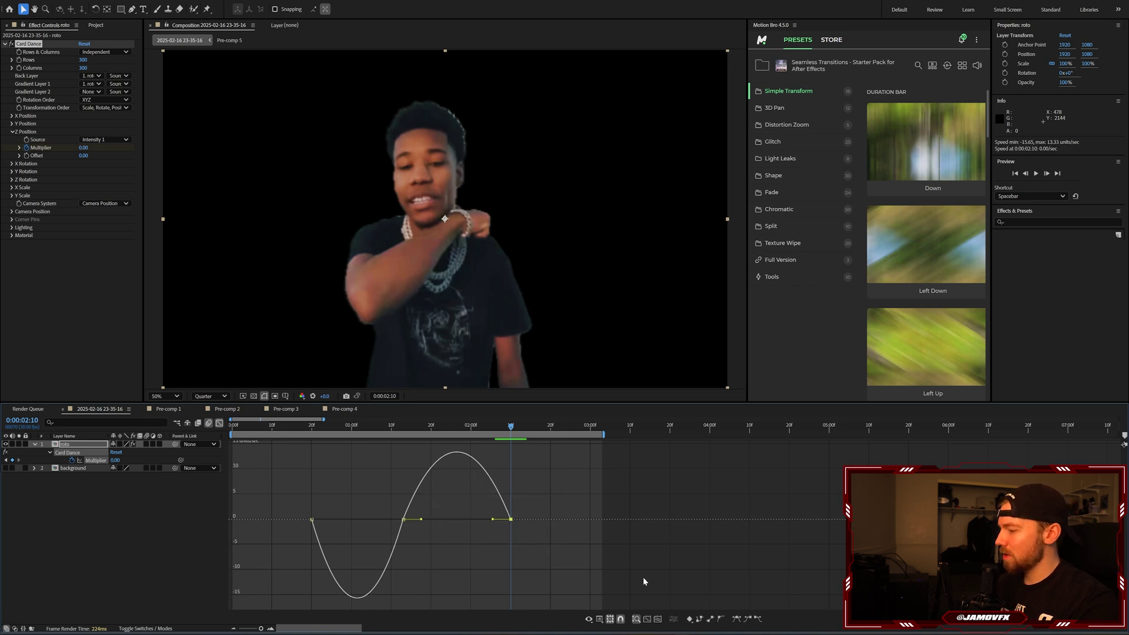
drag(582, 483, 189, 570)
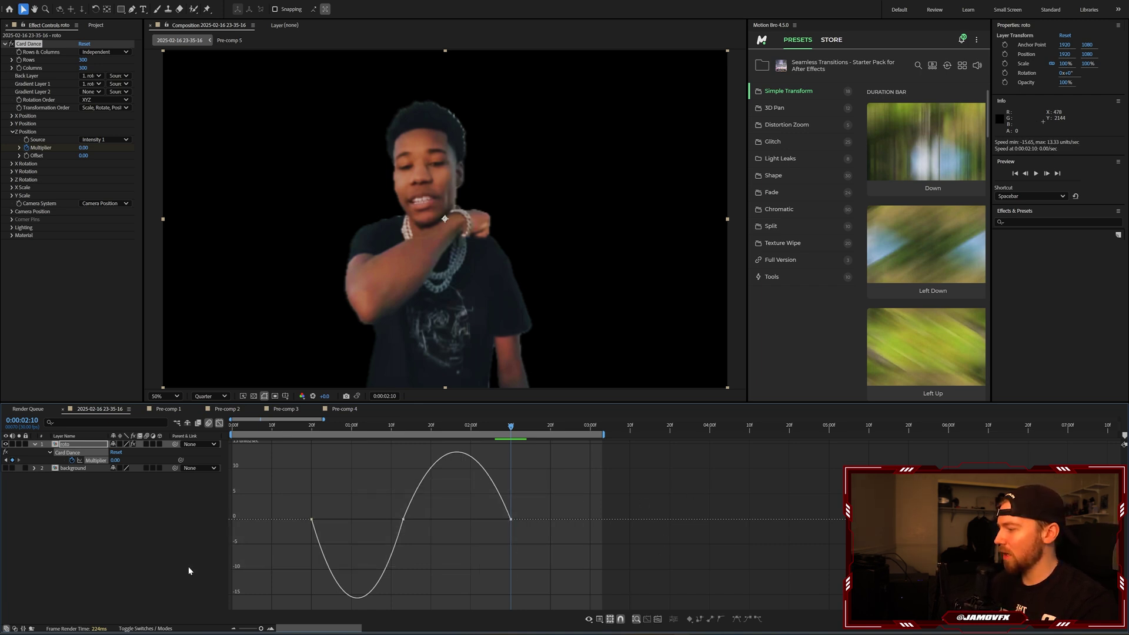
Compare the Multiplier animation's value graph with its speed graph, returning to the speed graph for editing
click(600, 620)
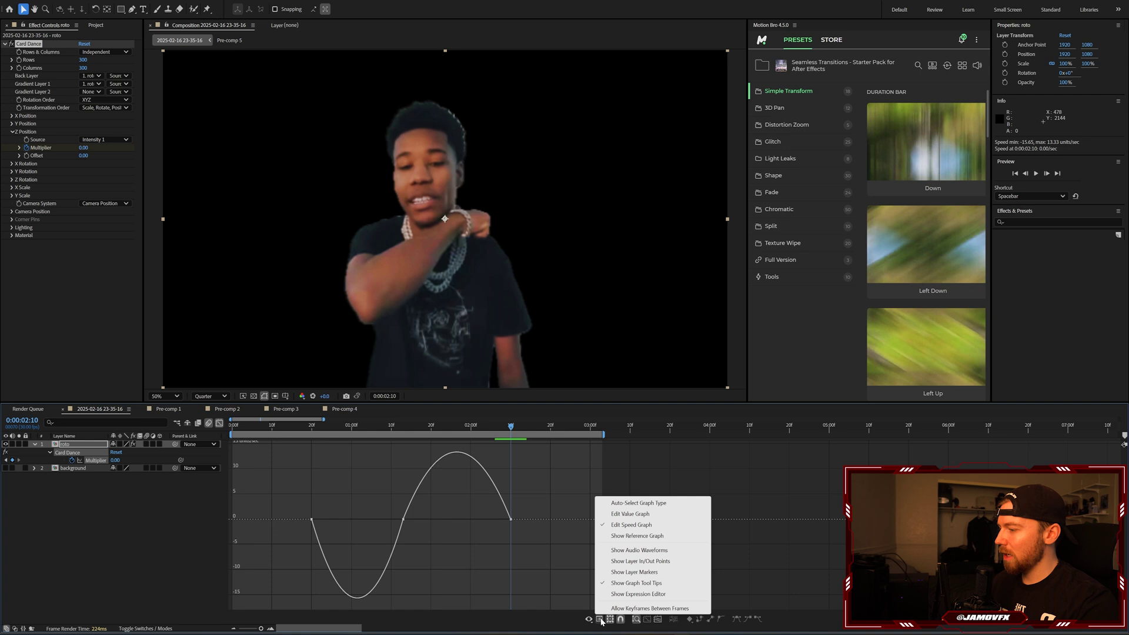
click(630, 514)
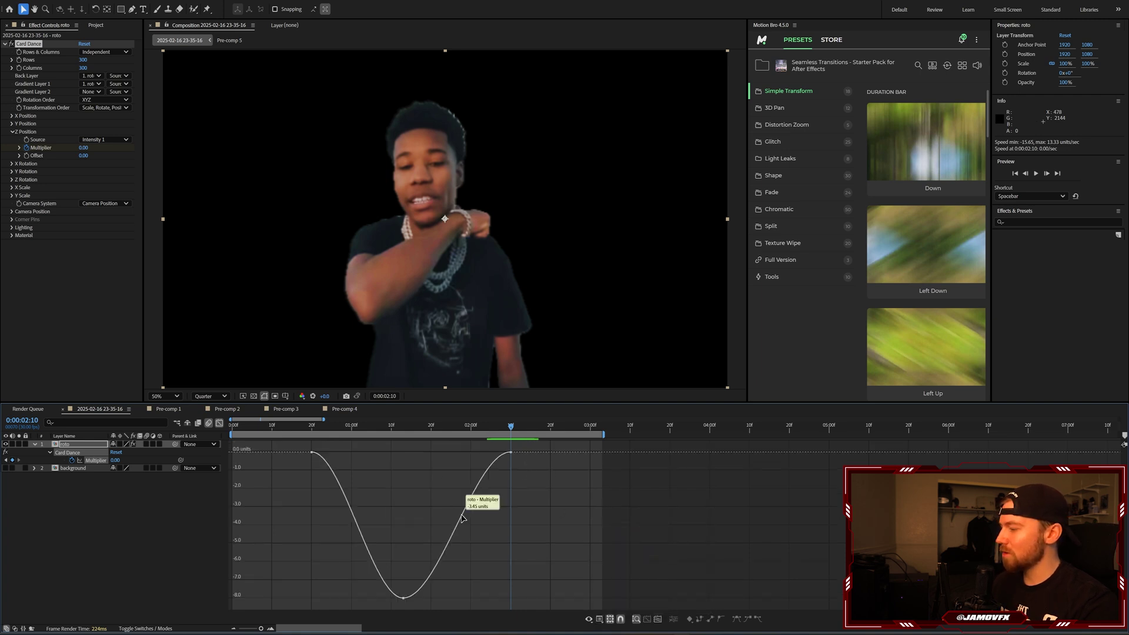
click(599, 619)
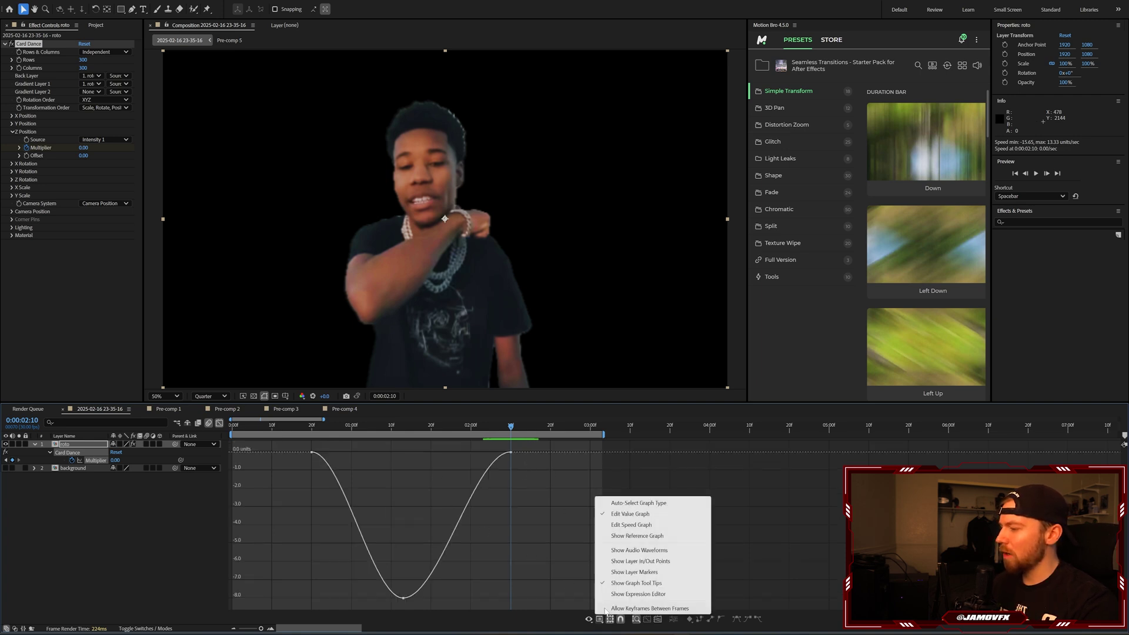
click(631, 525)
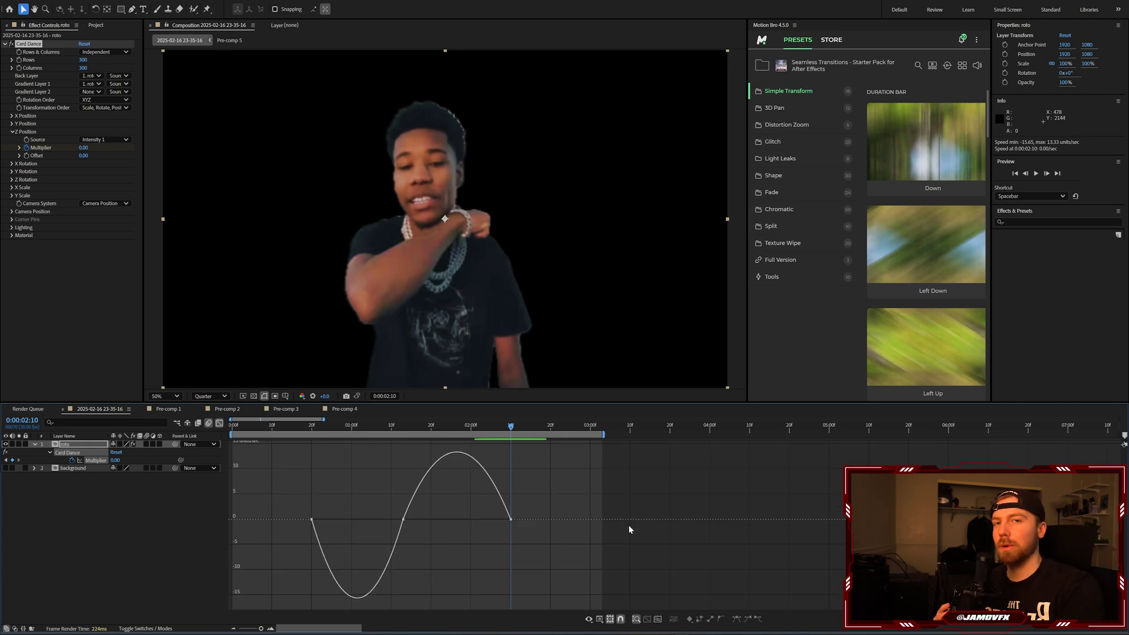
Extend the outer keyframes' speed-graph handles inward so both eases peak sharply at the middle keyframe, and close the Graph Editor
mouse_move(498, 494)
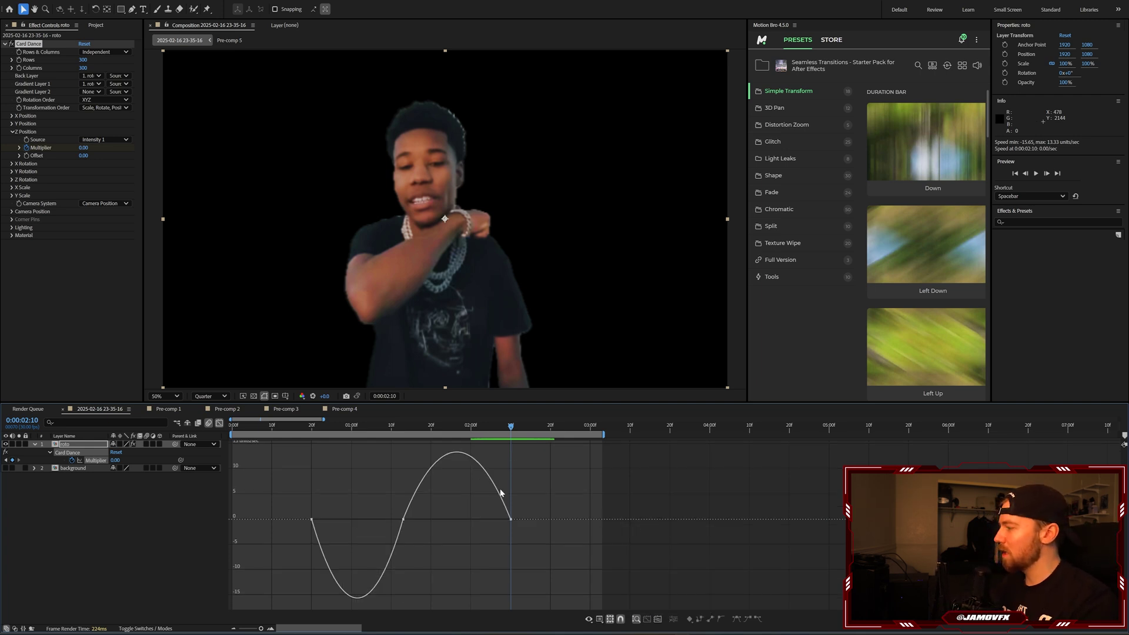
double_click(500, 489)
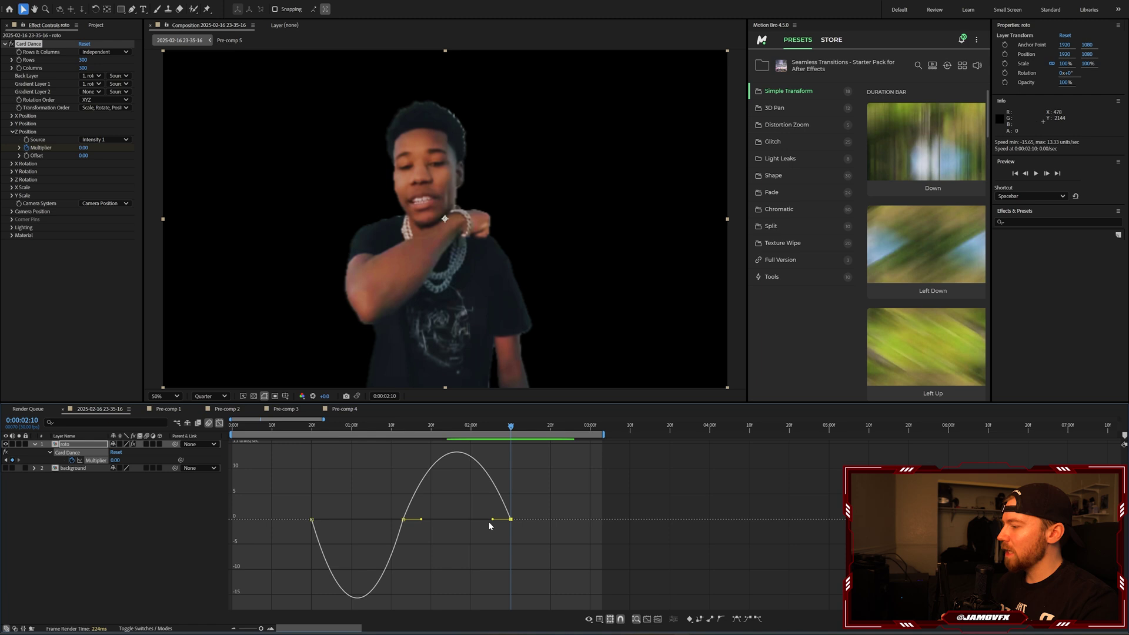
drag(603, 471, 394, 555)
click(351, 548)
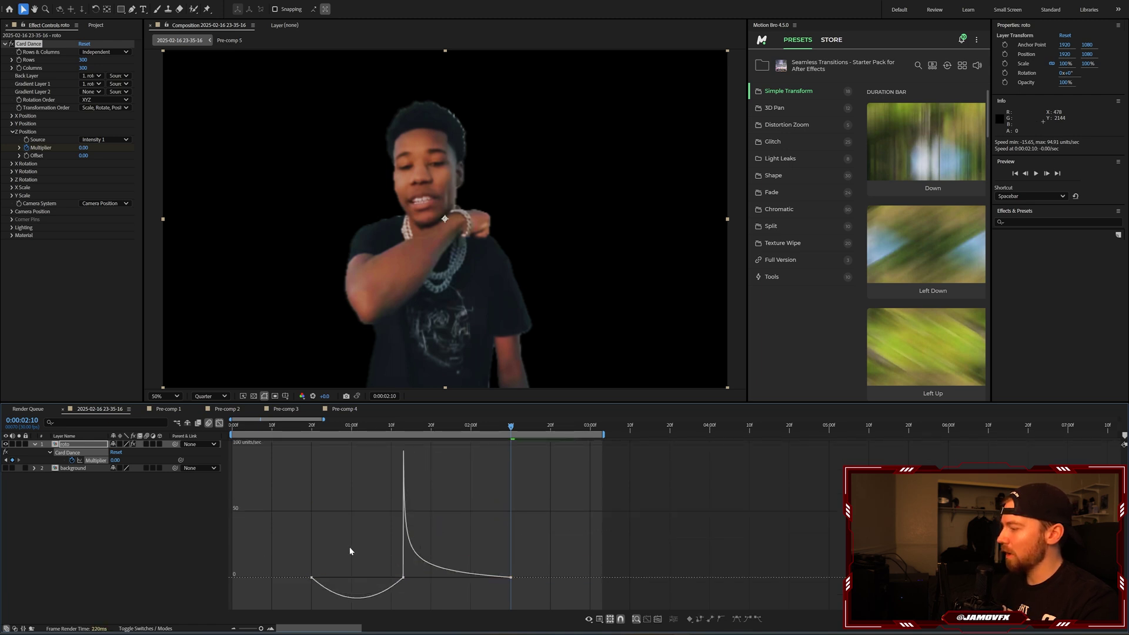
click(312, 578)
drag(327, 578, 417, 554)
click(219, 423)
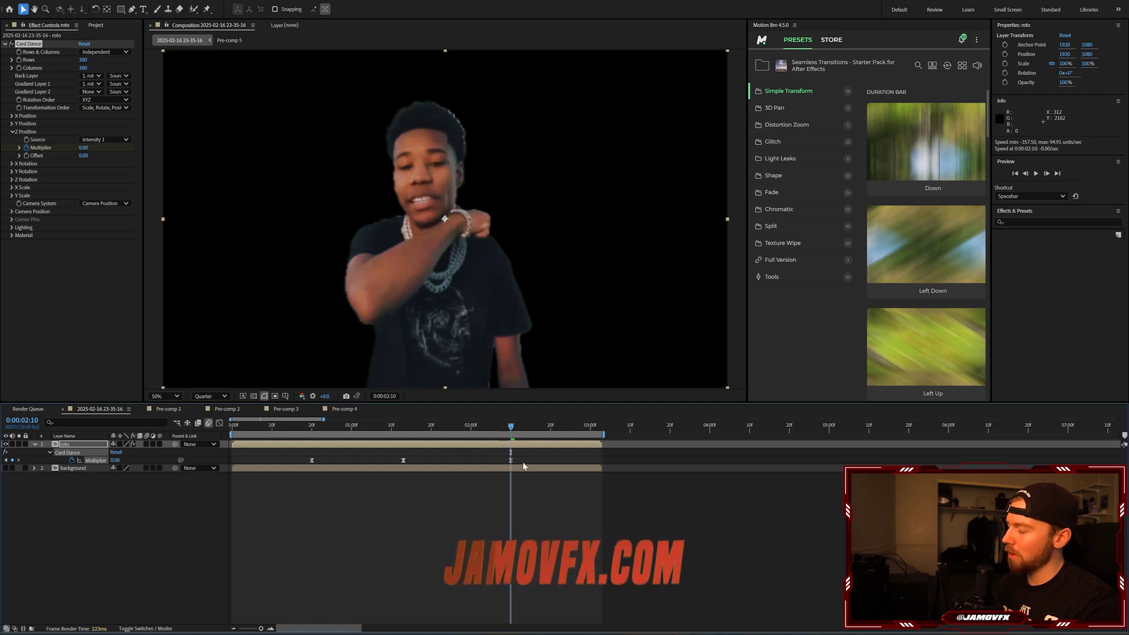
Review the speed curve once more, play the composition, and scrub through the keyframes to check the transition timing
click(220, 424)
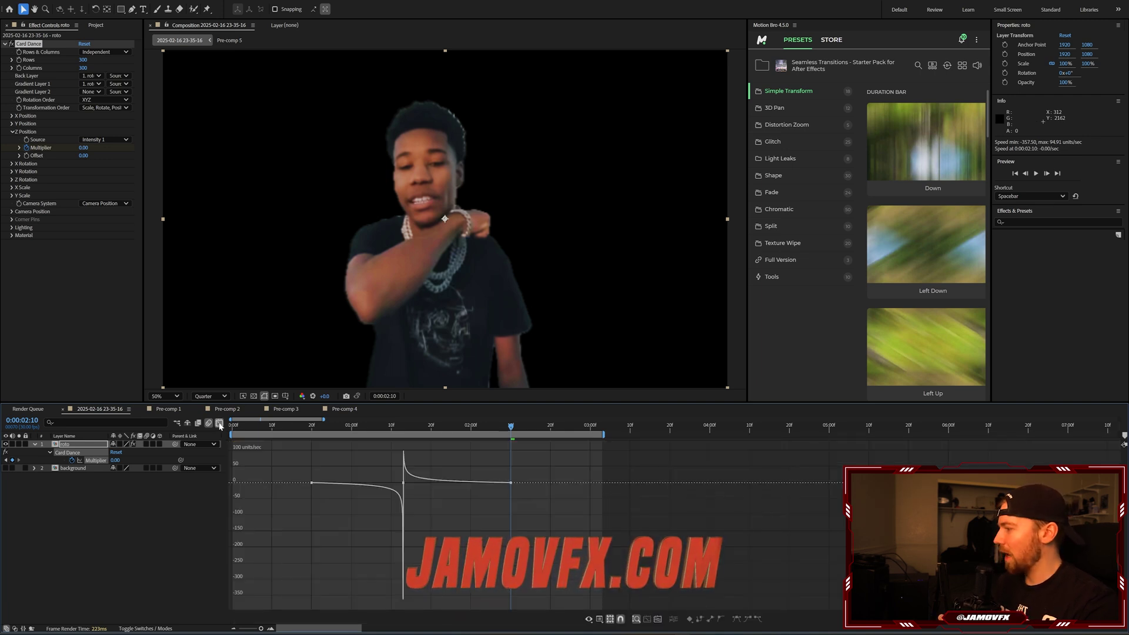
click(220, 423)
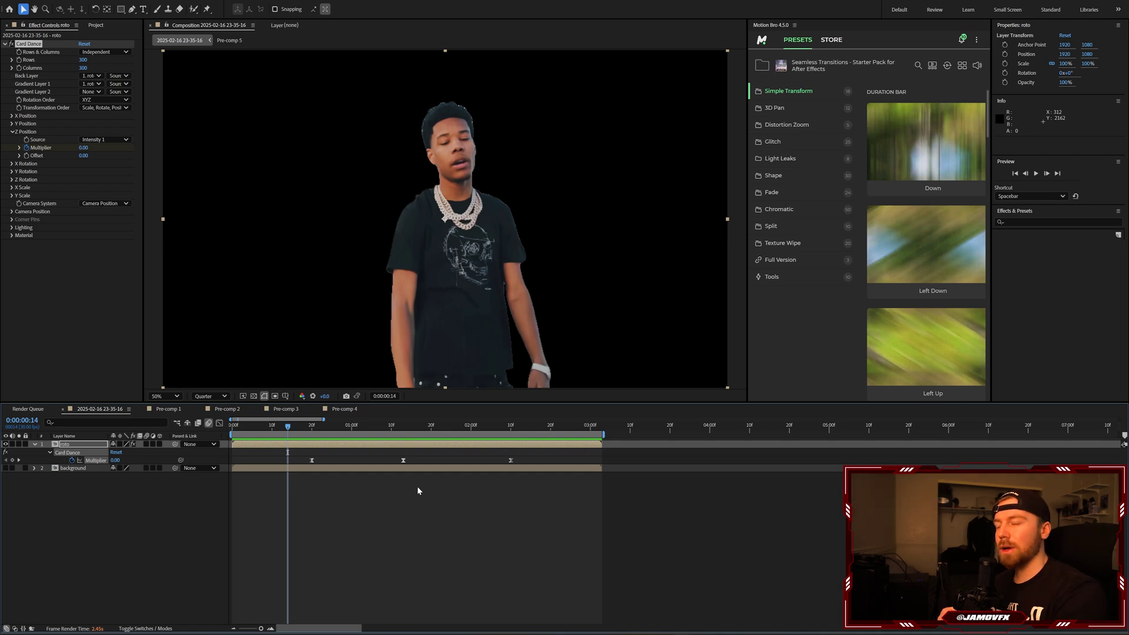
key(space)
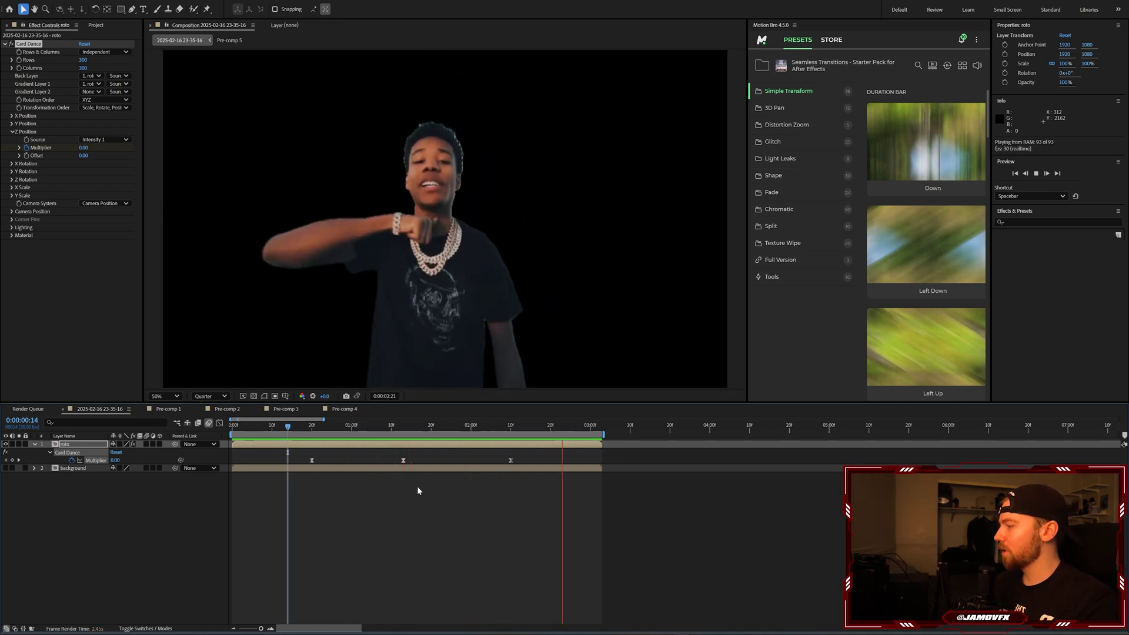
key(space)
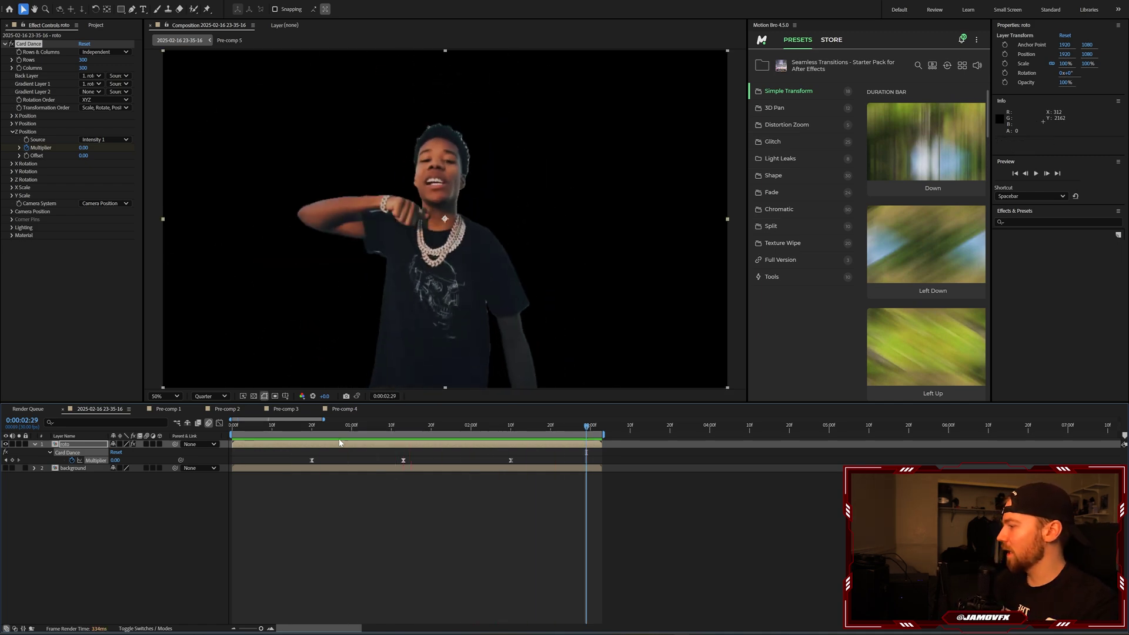
click(311, 425)
drag(311, 430, 523, 424)
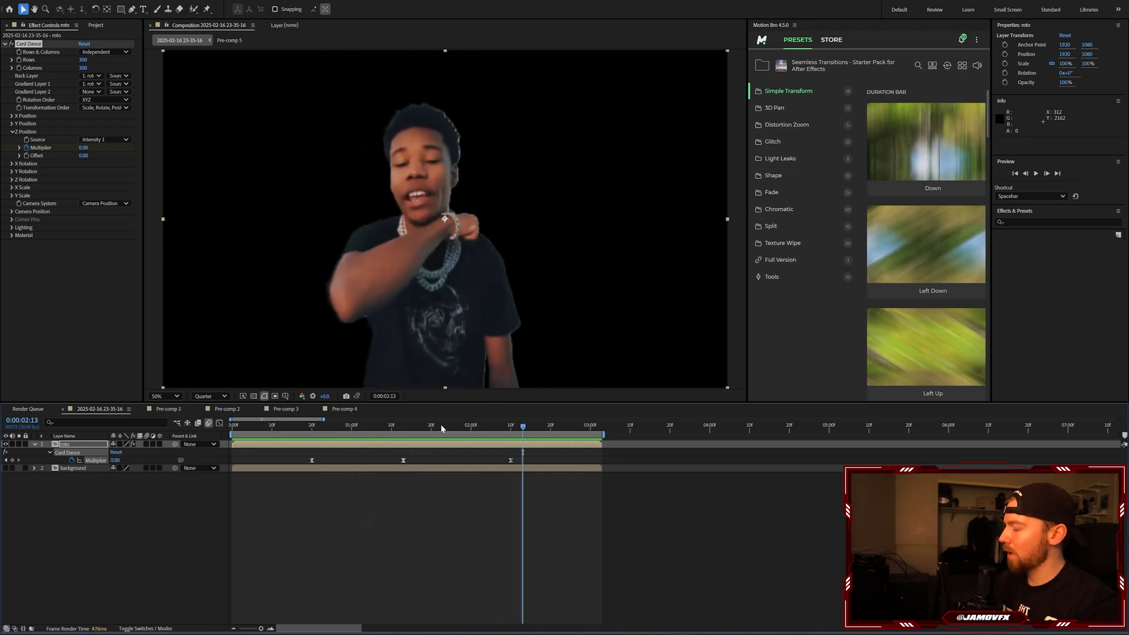
Move the first Multiplier keyframe earlier to 0:00:00:12 and the last one to 0:00:02:17, keeping the middle at 0:00:01:13
click(403, 425)
drag(312, 460, 280, 461)
click(330, 516)
click(511, 460)
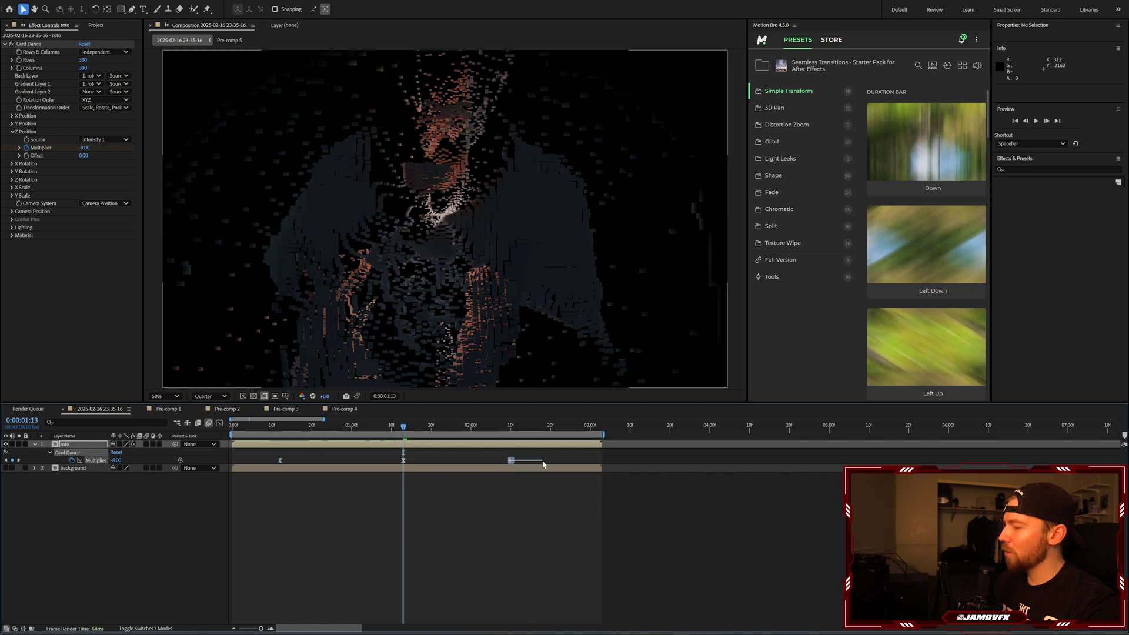
drag(511, 463, 544, 474)
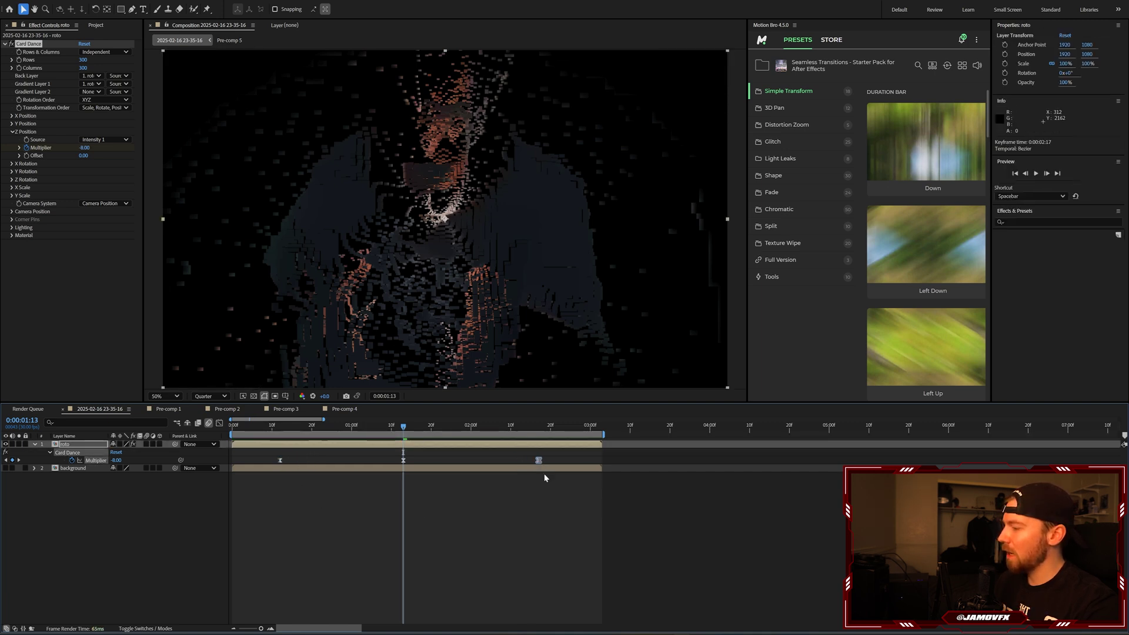
Make the background layer visible and hide the roto layer
click(420, 446)
click(6, 468)
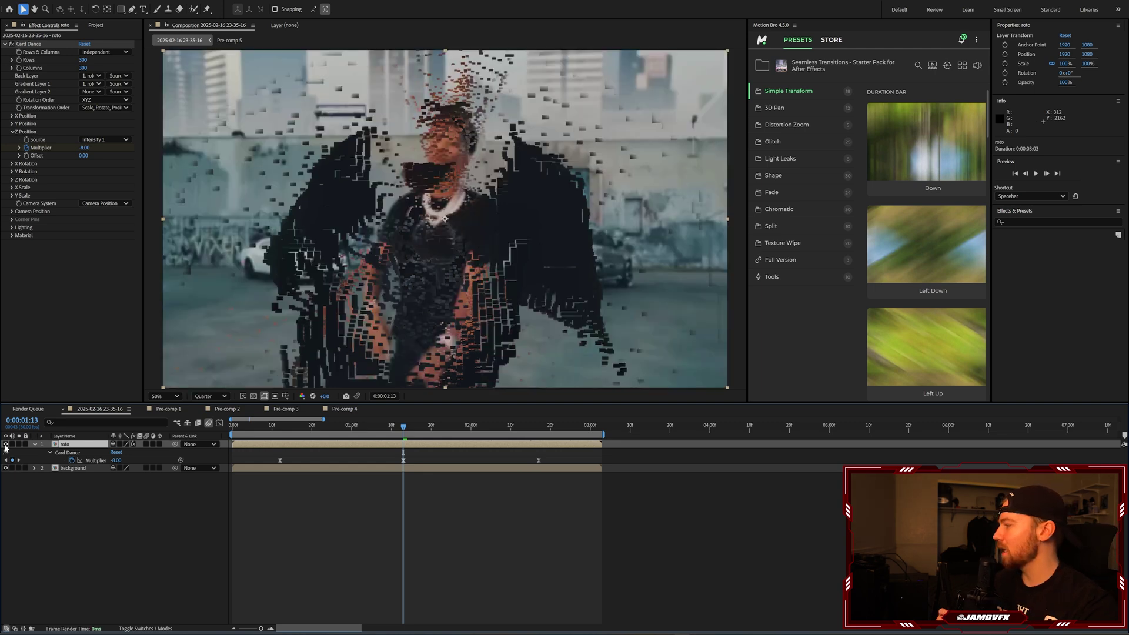
click(6, 444)
click(396, 479)
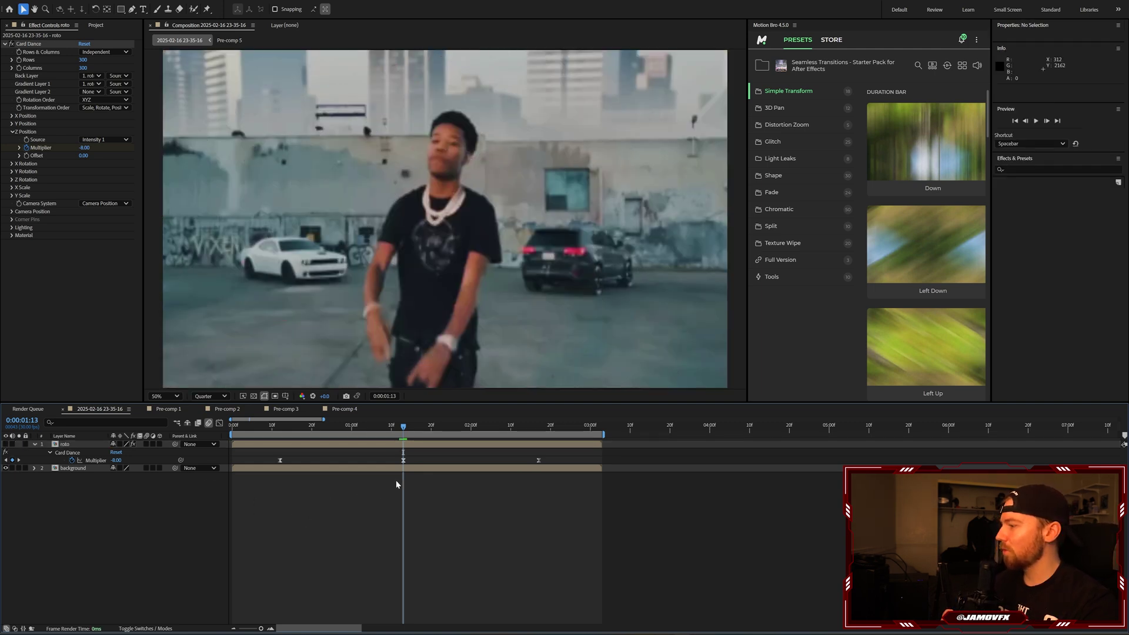
Apply the Displacement Map effect to the background layer and fit the composition in the viewer
click(412, 468)
key(ctrl+space)
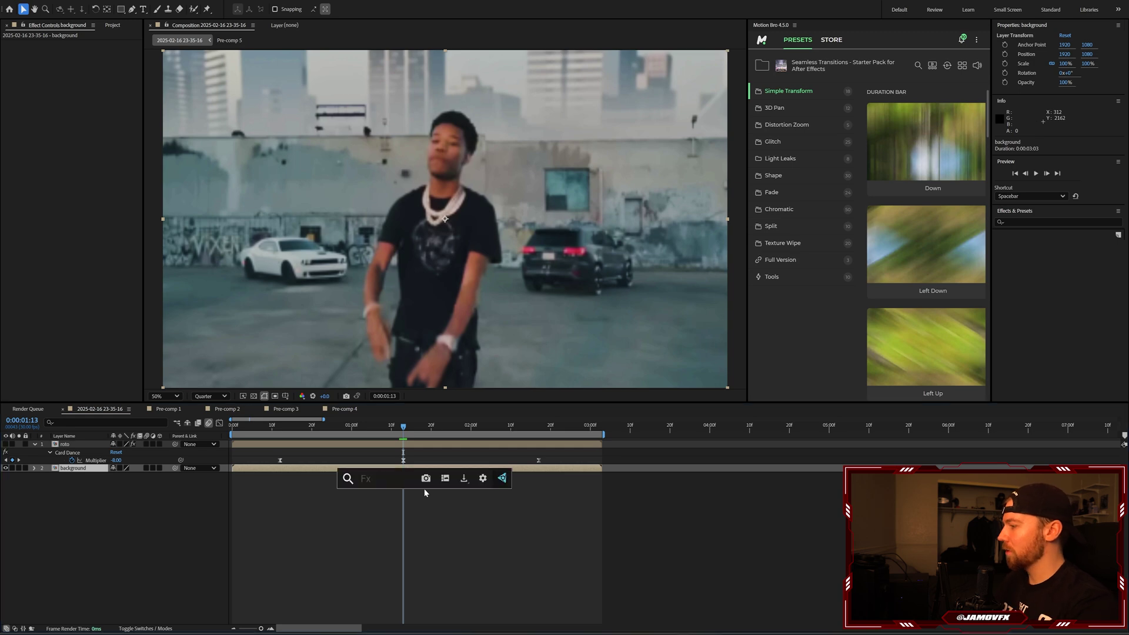
text(displac)
key(Return)
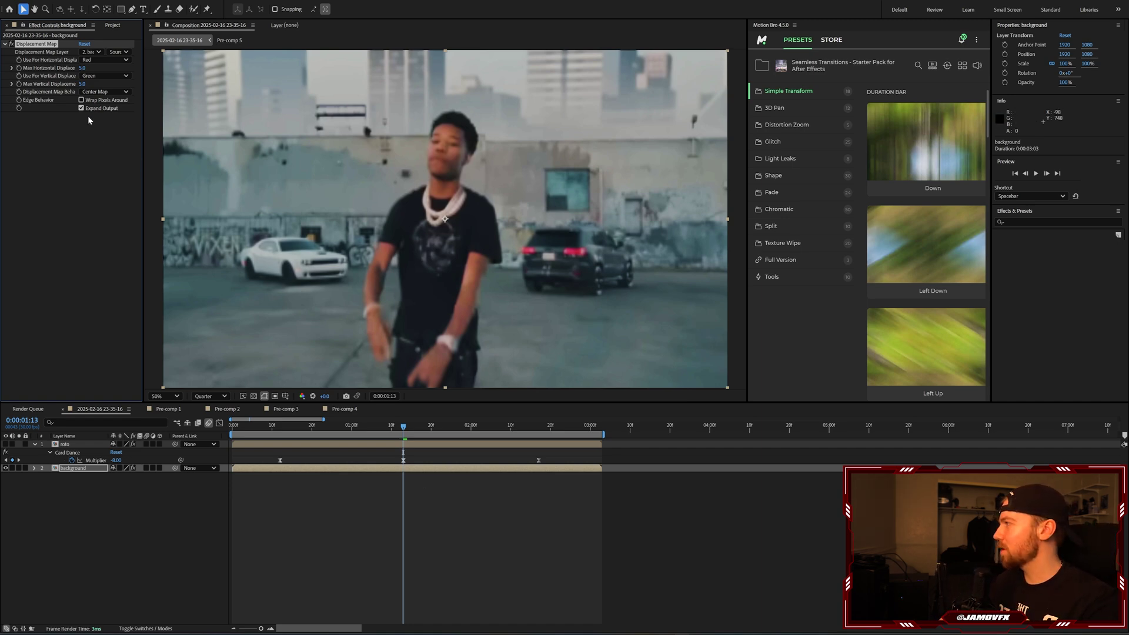
click(176, 397)
click(165, 408)
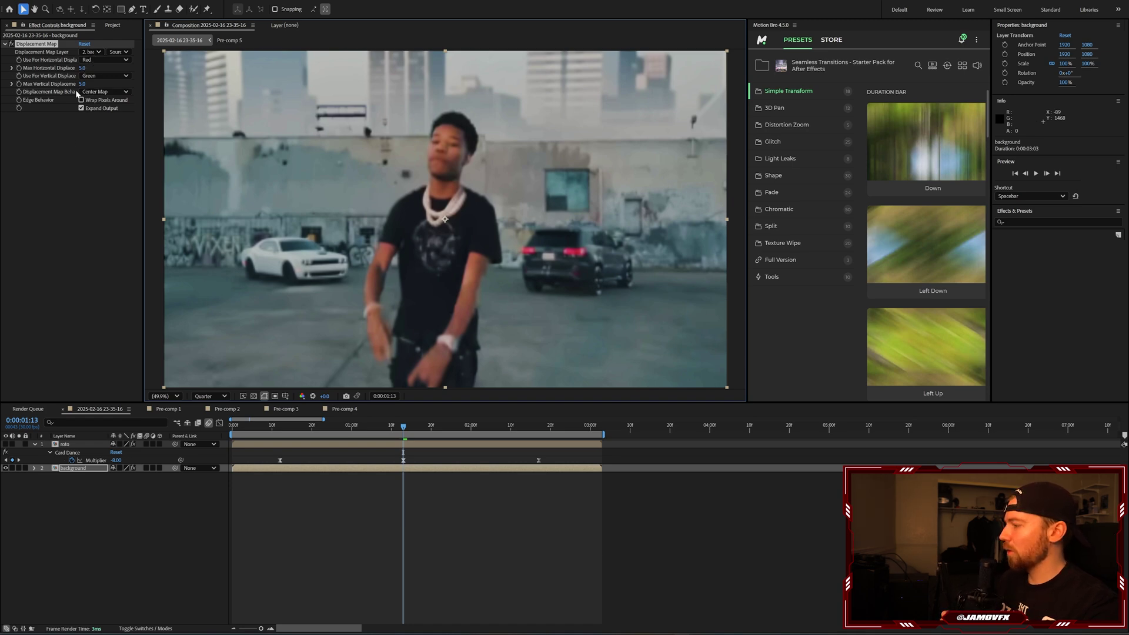
Enable keyframing for Max Horizontal and Max Vertical Displacement at 0:00:01:13, briefly showing the roto layer for comparison
click(19, 69)
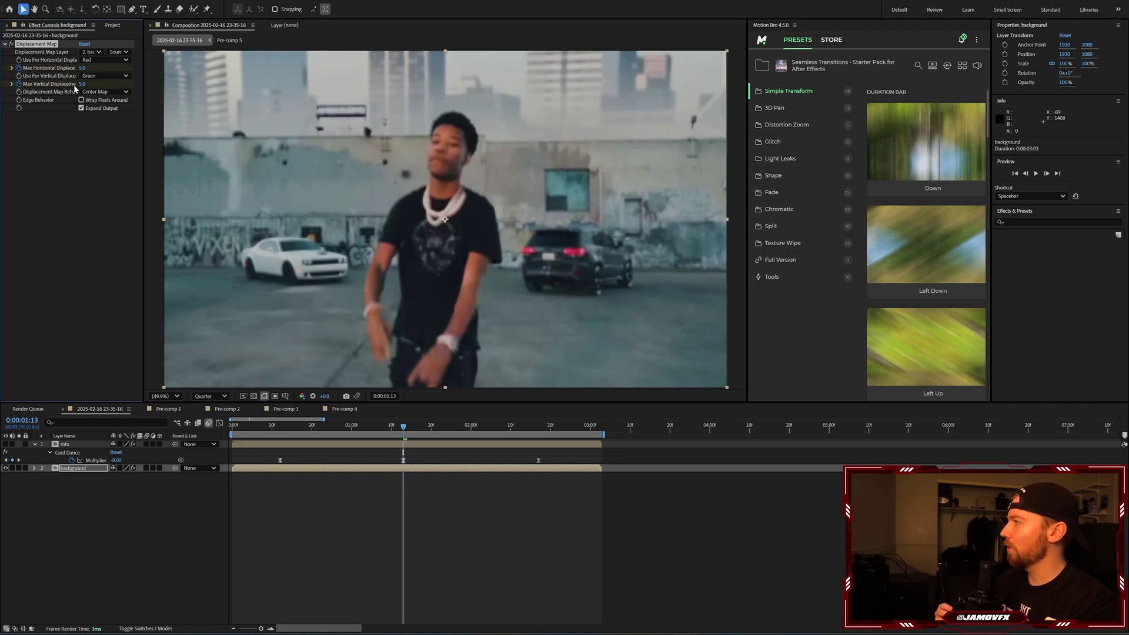
click(6, 444)
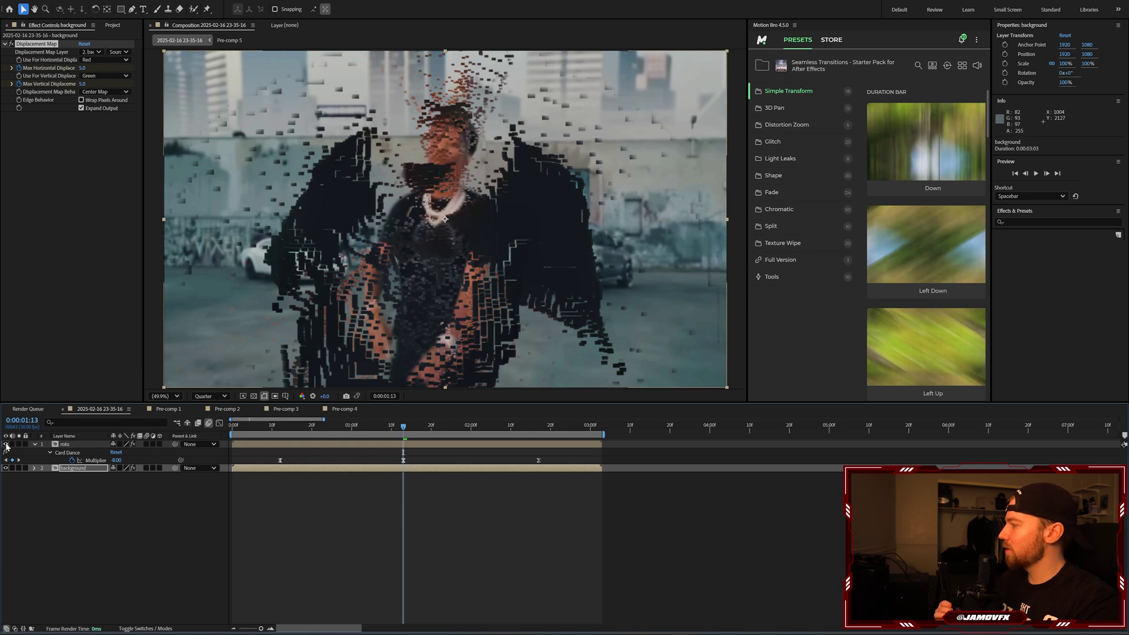
click(6, 445)
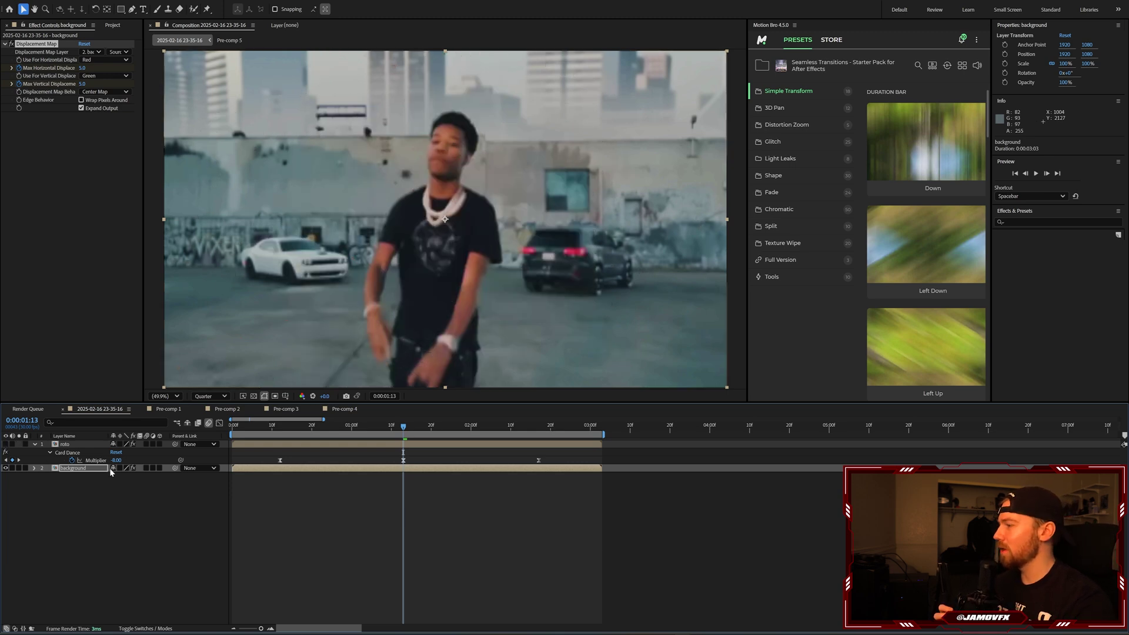
Try a large Max Horizontal Displacement on the background layer, and set it back to 0
click(381, 469)
click(85, 54)
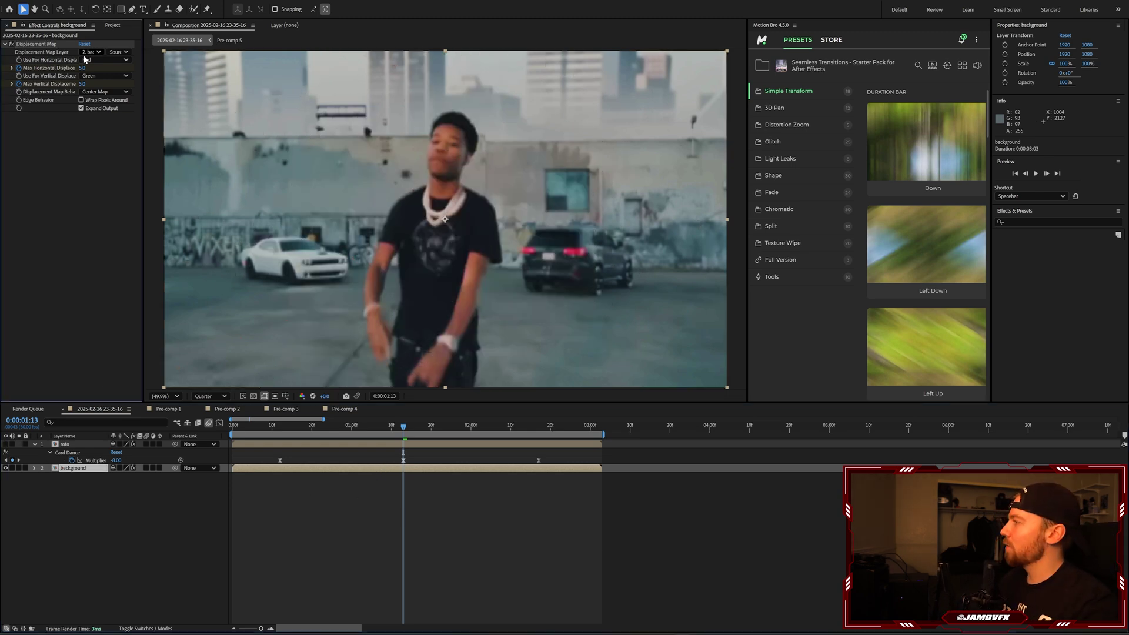
drag(83, 70, 741, 60)
click(83, 72)
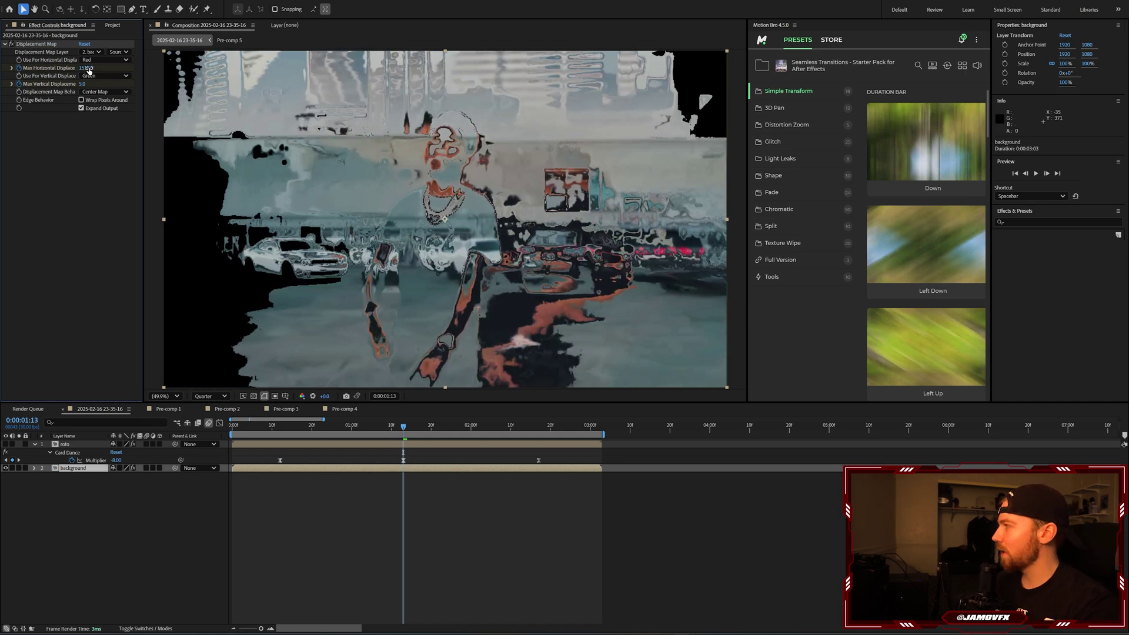
click(89, 69)
text(0)
key(Return)
Try large Max Vertical Displacement values on the background layer, and return the setting to 0
drag(81, 85, 630, 59)
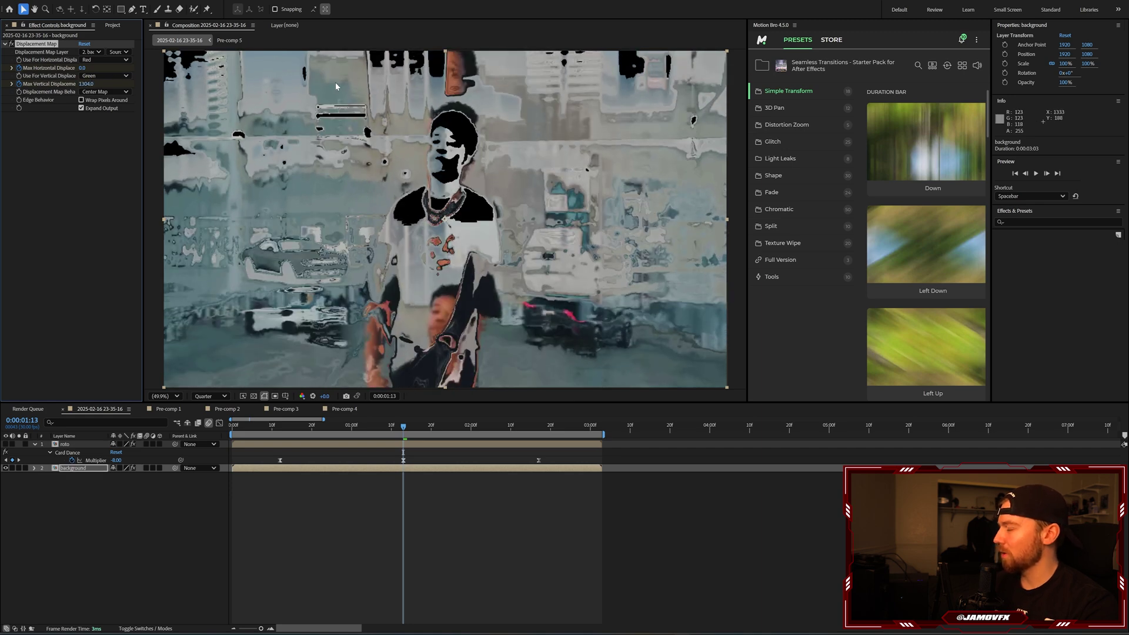
click(83, 84)
text(0)
key(Return)
drag(83, 85, 435, 77)
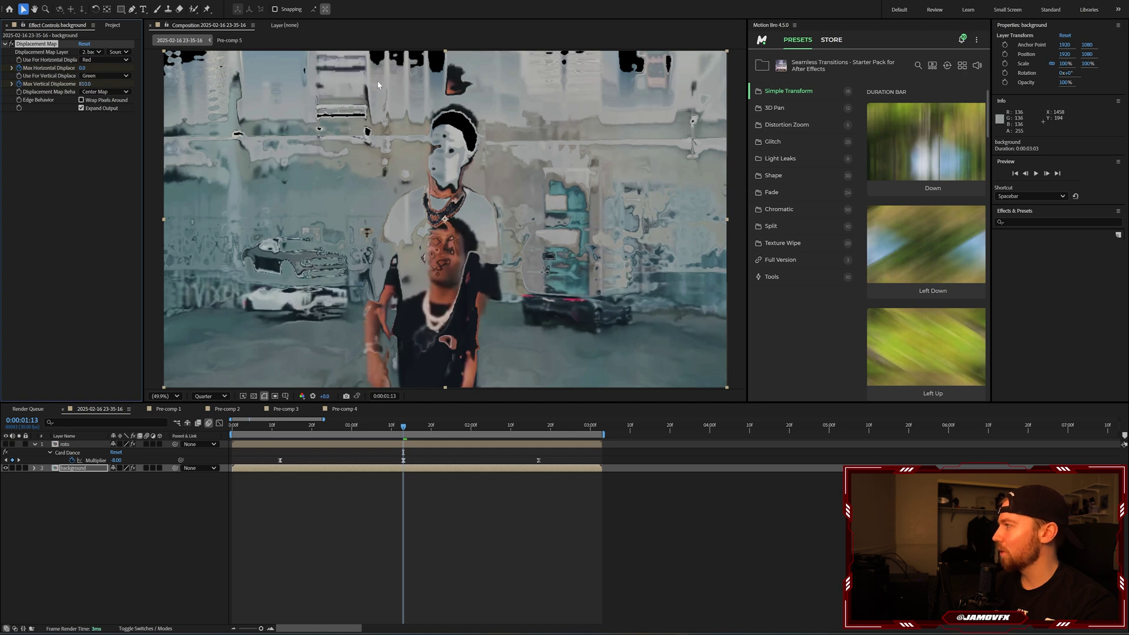
key(ctrl+z)
Set the background's Max Horizontal Displacement to 1386 at 0:00:01:13
drag(83, 68, 241, 69)
drag(401, 60, 512, 60)
drag(85, 70, 298, 67)
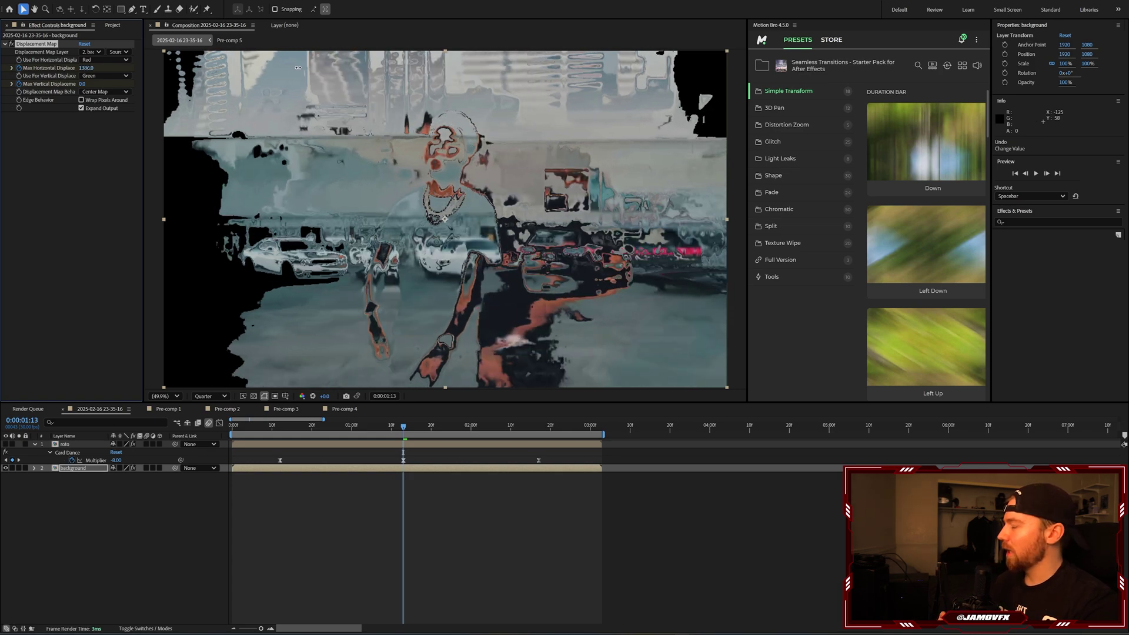
Set the background's Max Horizontal Displacement to 0 at 0:00:00:12 and again at 0:00:02:17
drag(330, 427, 280, 428)
click(71, 317)
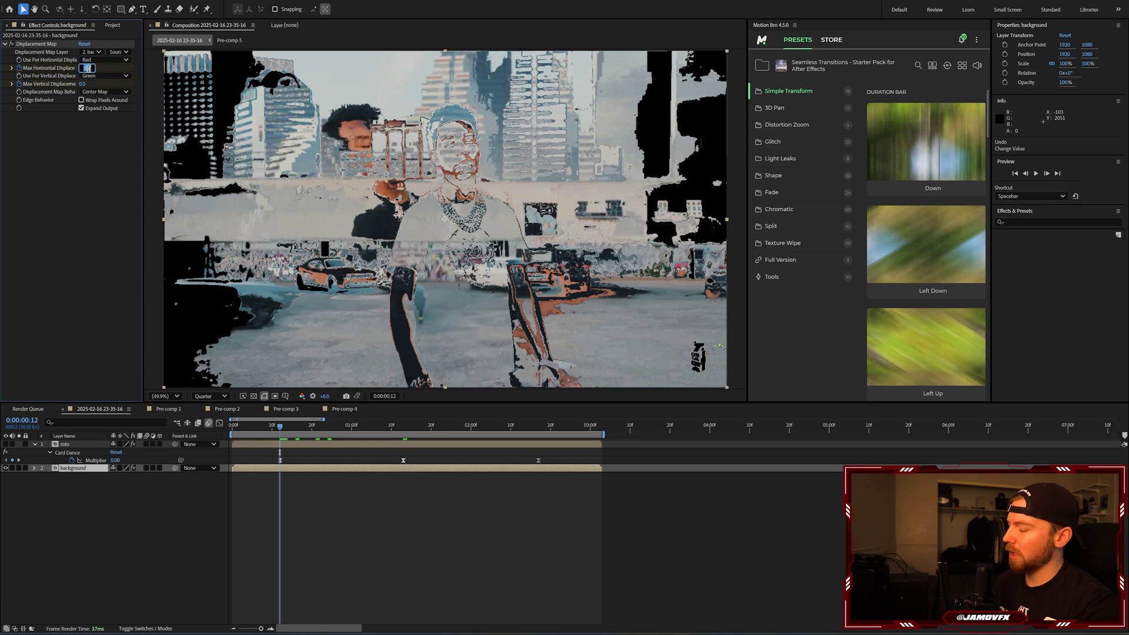
click(538, 426)
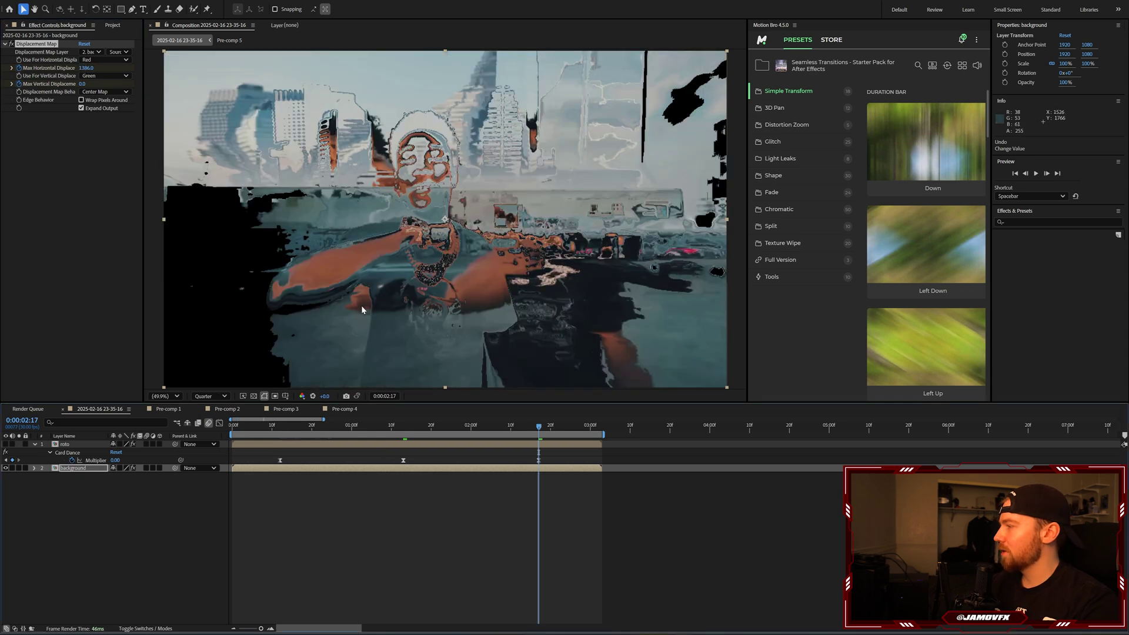
click(86, 67)
text(0)
key(Return)
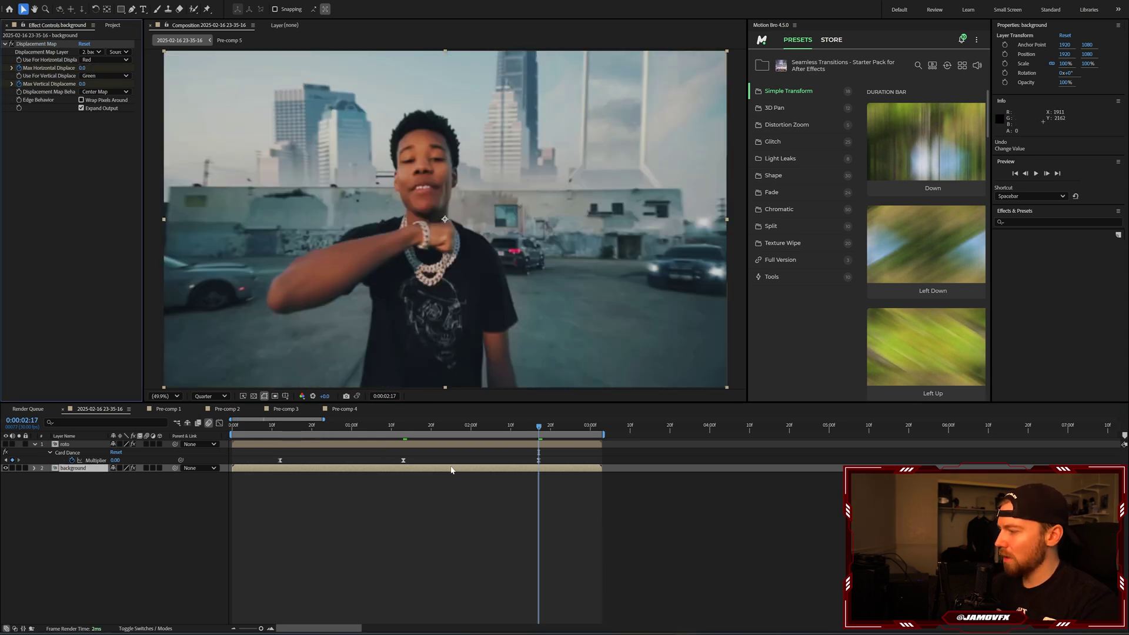
Shape the speed graph of the background's displacement keyframes into a sharp peak around the middle keyframe at 0:00:01:13
click(470, 507)
drag(564, 479, 267, 515)
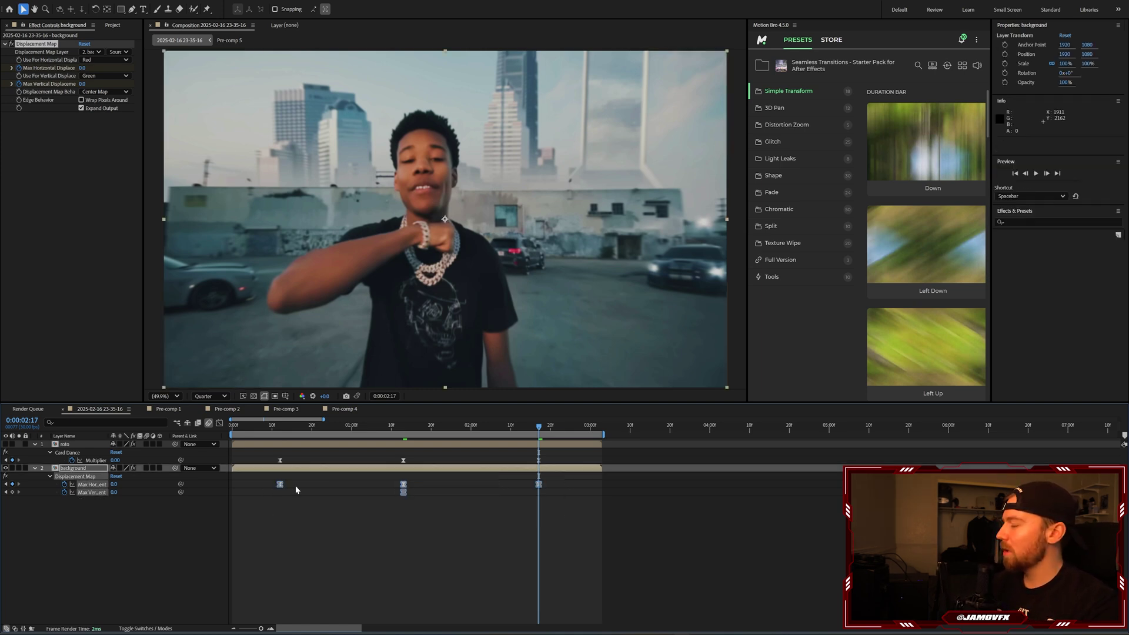
click(220, 423)
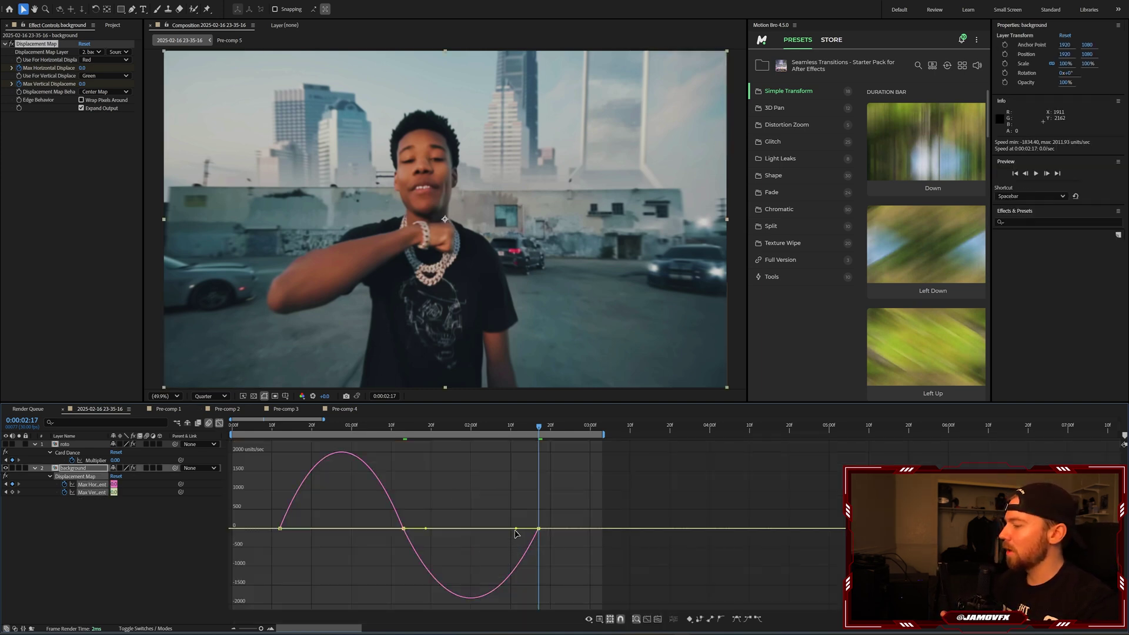
drag(516, 528, 421, 532)
drag(427, 493, 387, 500)
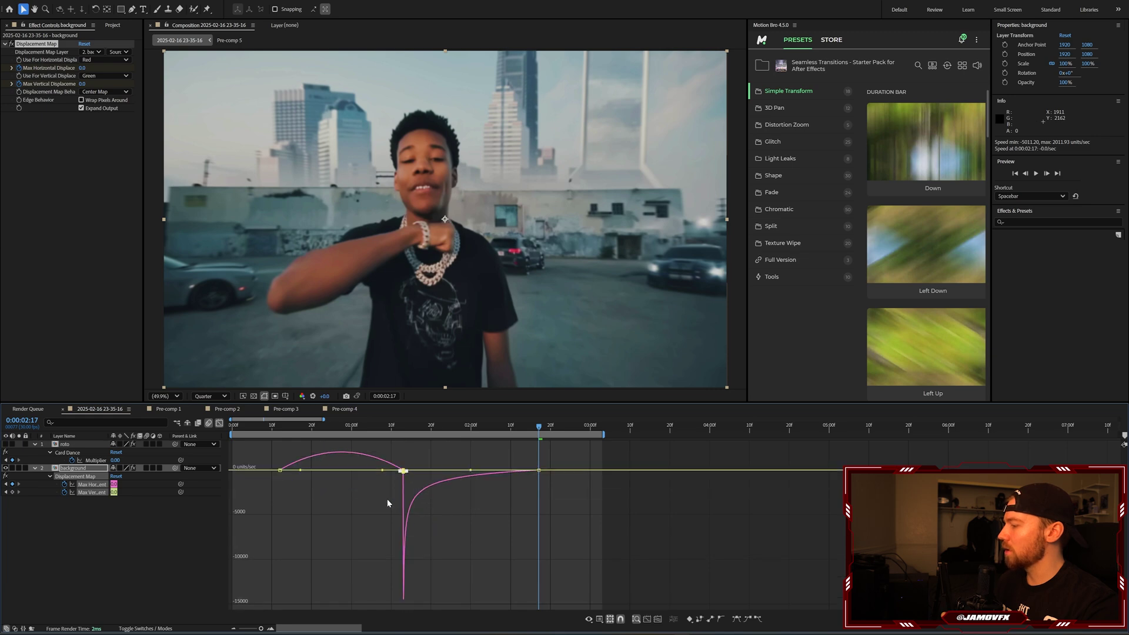
drag(299, 471, 408, 485)
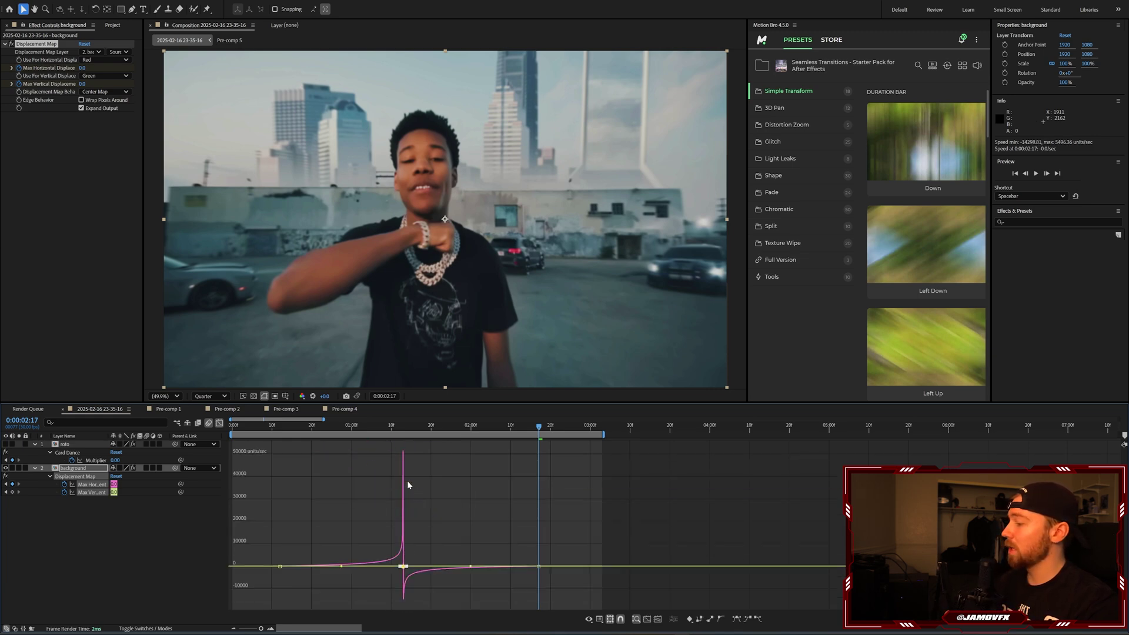
click(219, 424)
Play back the background's displacement animation from the start of the composition
click(260, 427)
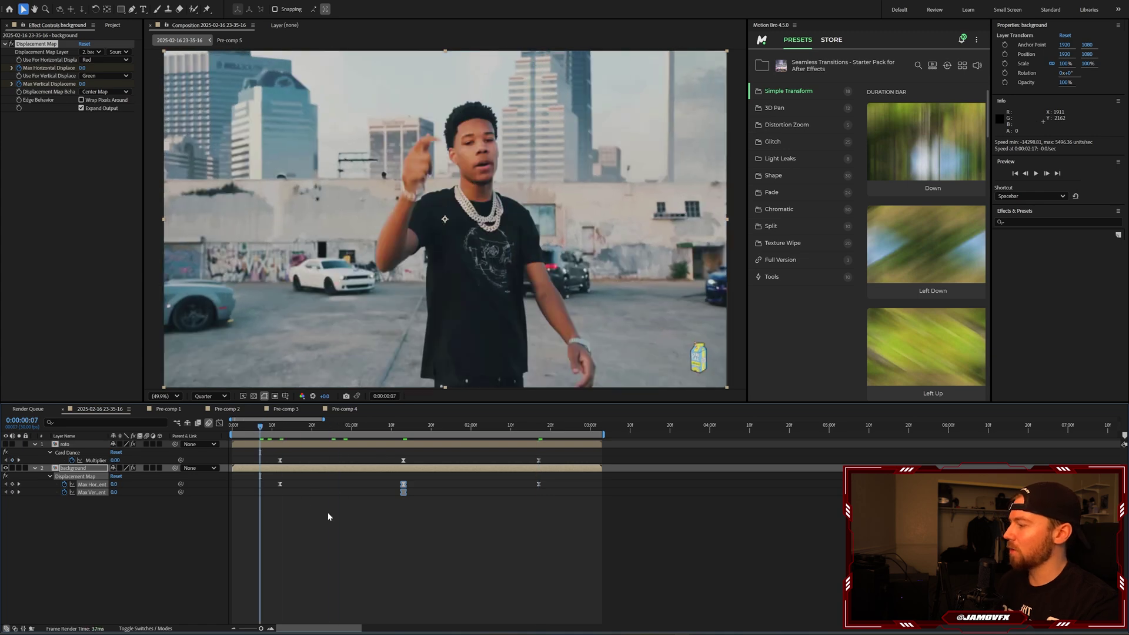
click(332, 518)
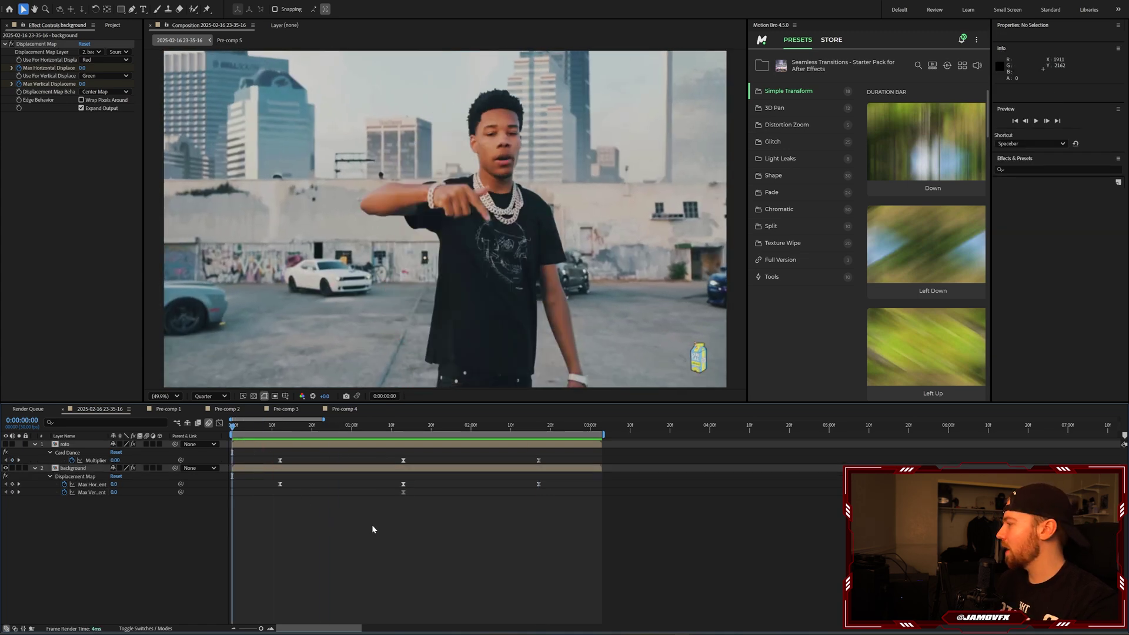
key(space)
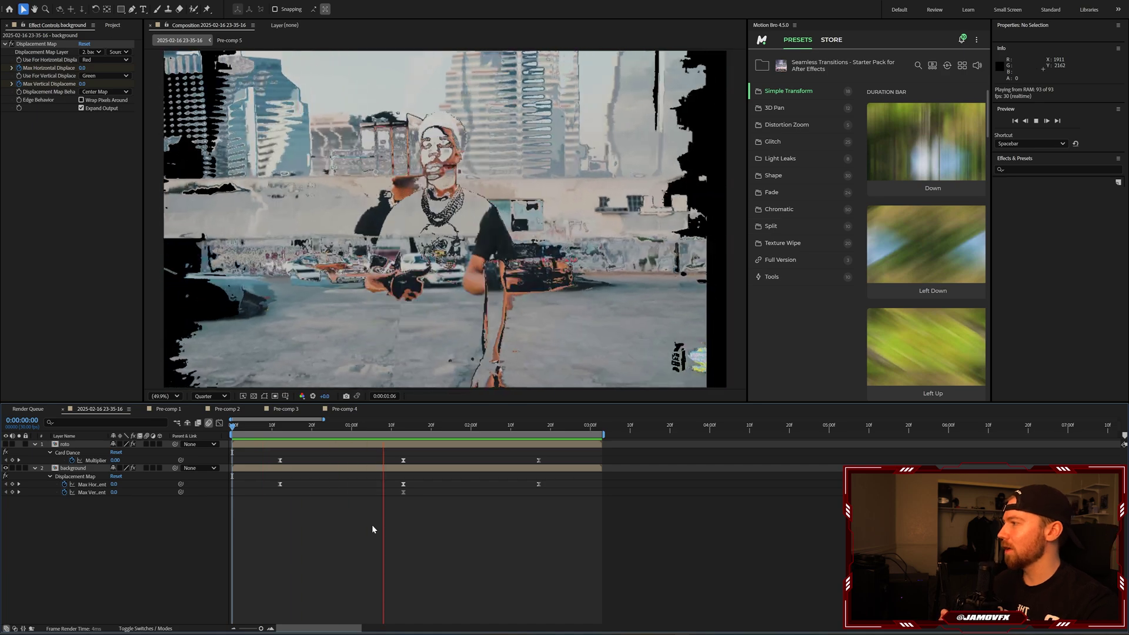
key(space)
Turn on Wrap Pixels Around in the background's Displacement Map and play back the result
drag(412, 425, 384, 432)
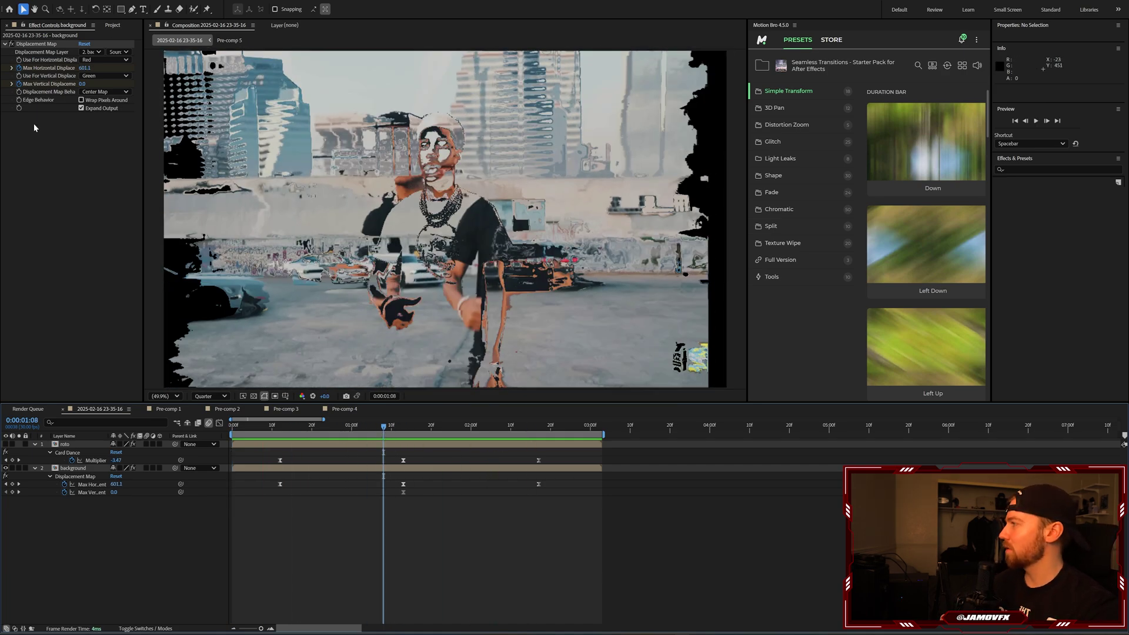
click(70, 125)
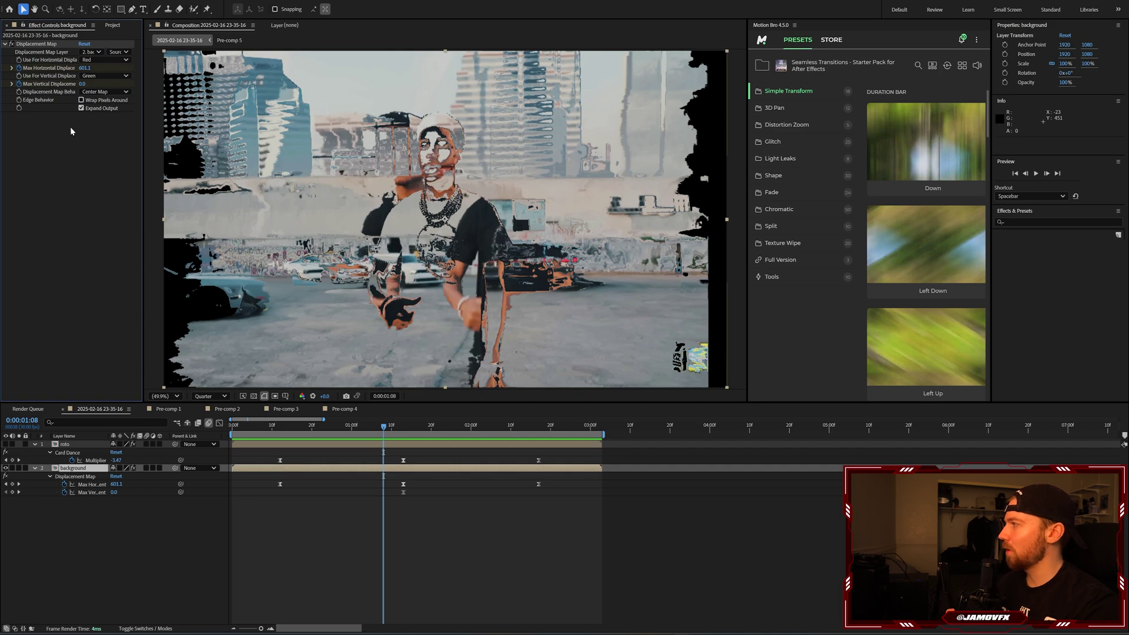
key(space)
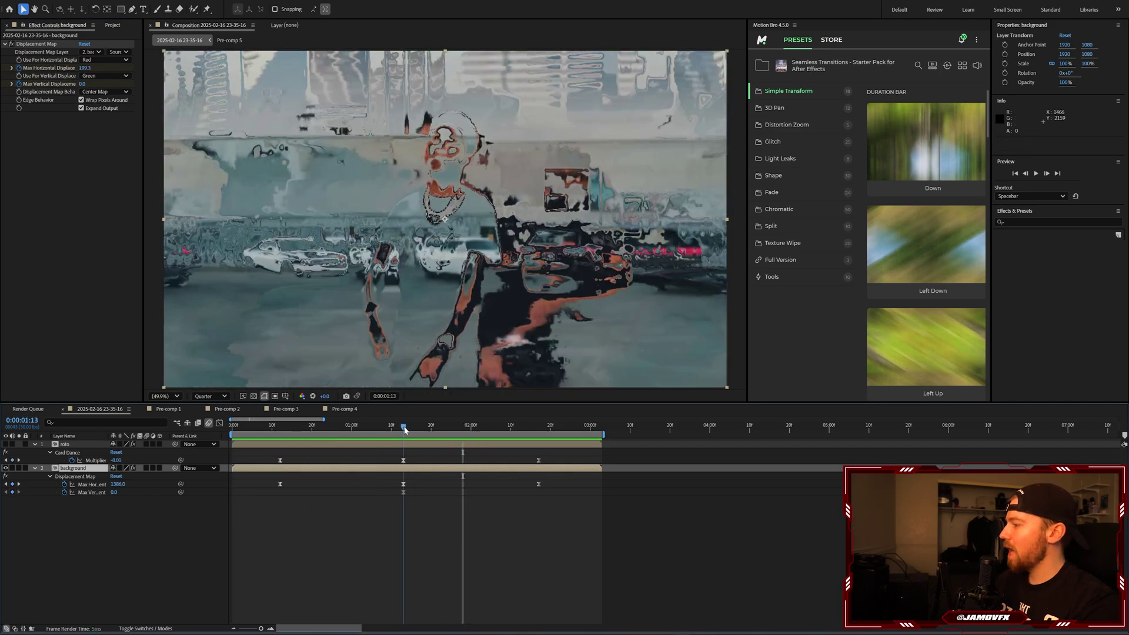
Make the roto layer visible again at 0:00:01:13 and preview the combined transition from the beginning
click(412, 445)
click(6, 445)
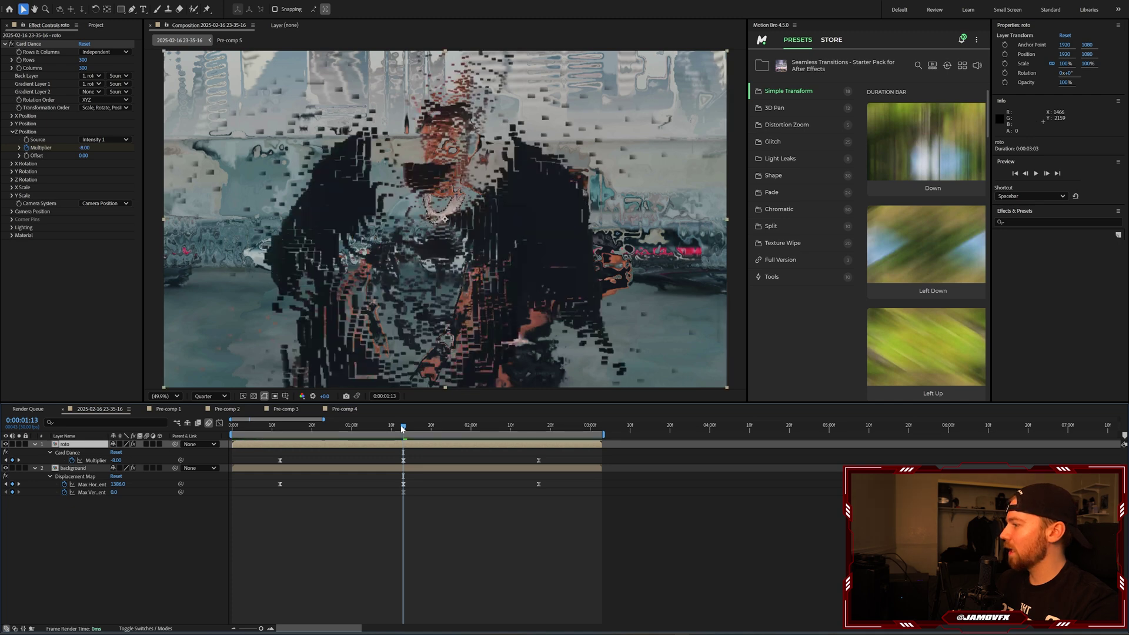
drag(403, 428, 193, 433)
key(space)
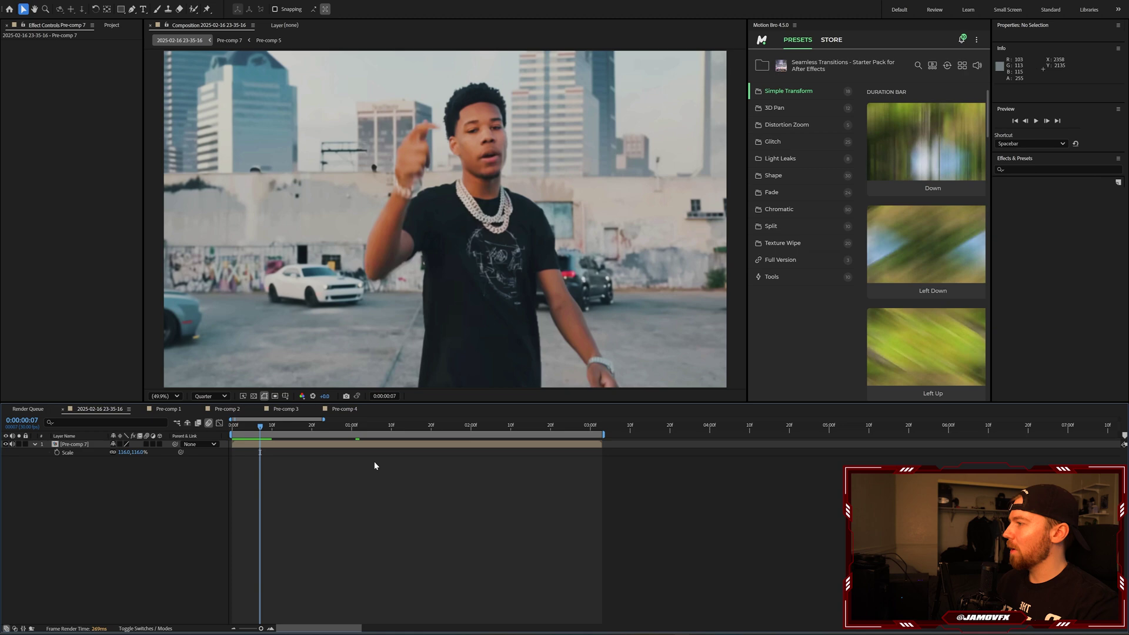
Pre-compose the roto and background layers at 116% scale, and add an adjustment layer above the pre-comp
click(377, 446)
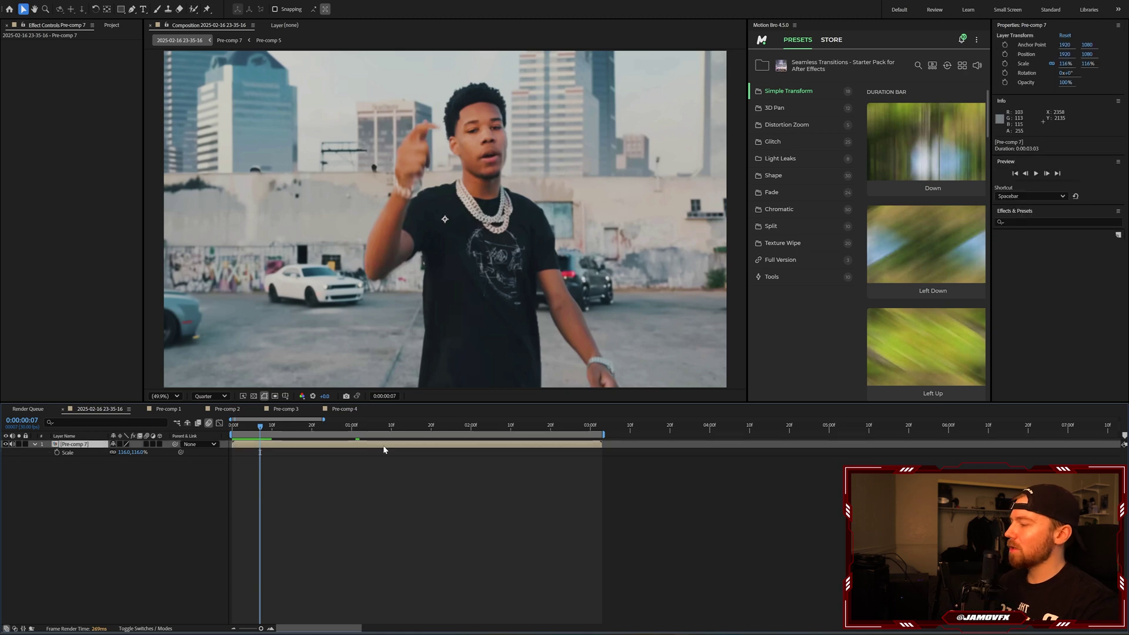
right_click(167, 481)
click(141, 489)
right_click(129, 482)
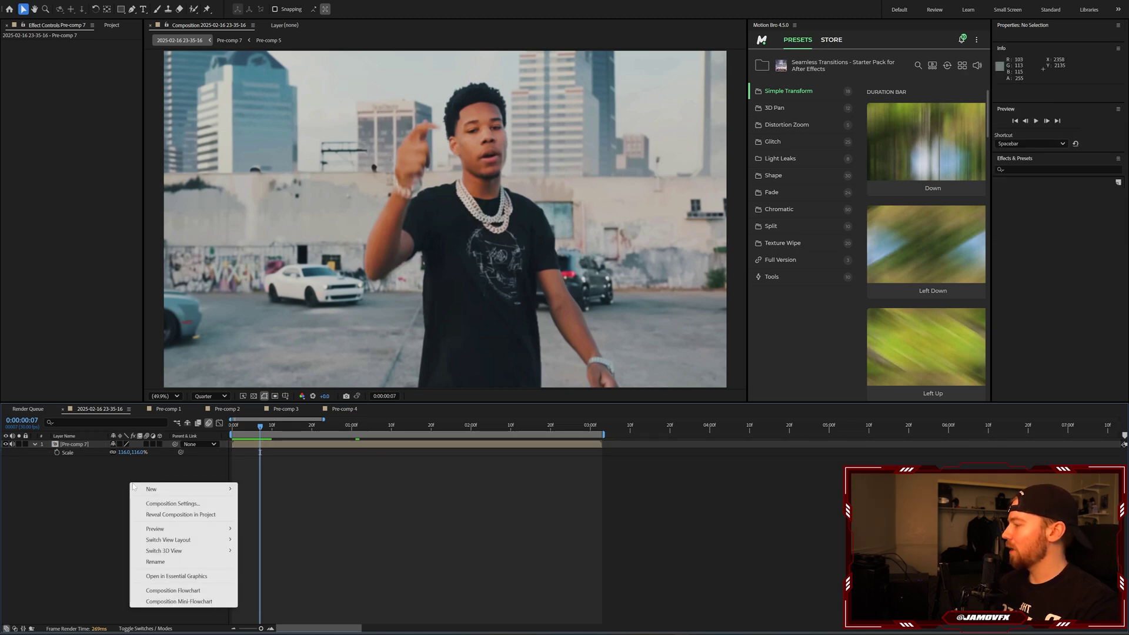
mouse_move(205, 494)
click(274, 570)
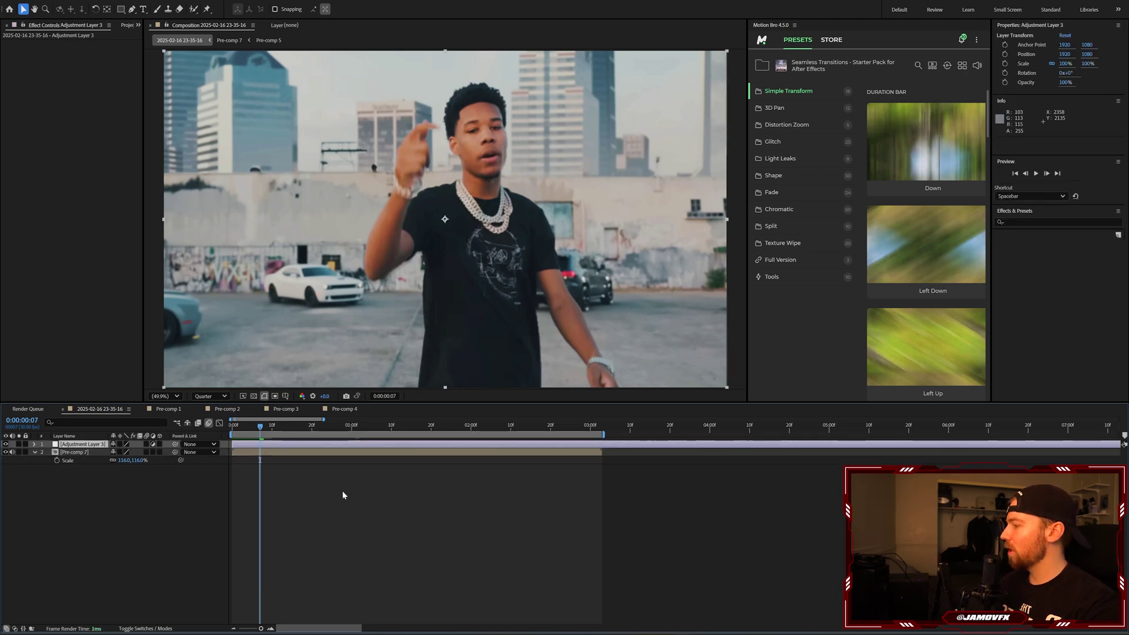
Apply the RSMB motion blur effect to the adjustment layer, with the playhead at 0:00:01:04
click(366, 433)
key(ctrl+space)
text(rs)
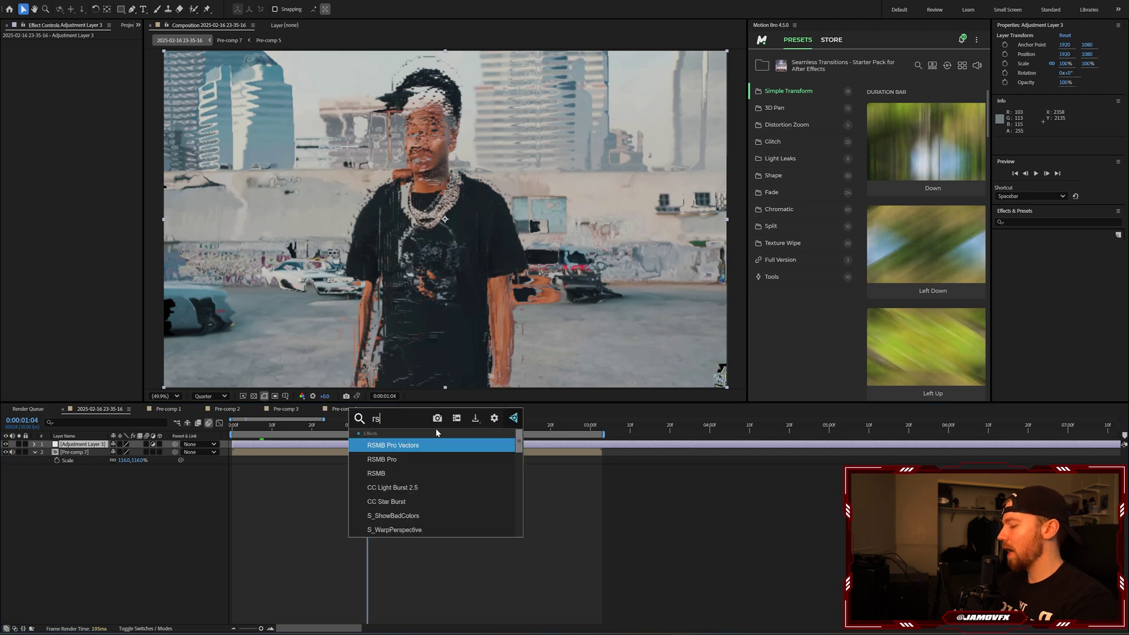
text(mb)
key(Down)
key(Down)
key(Return)
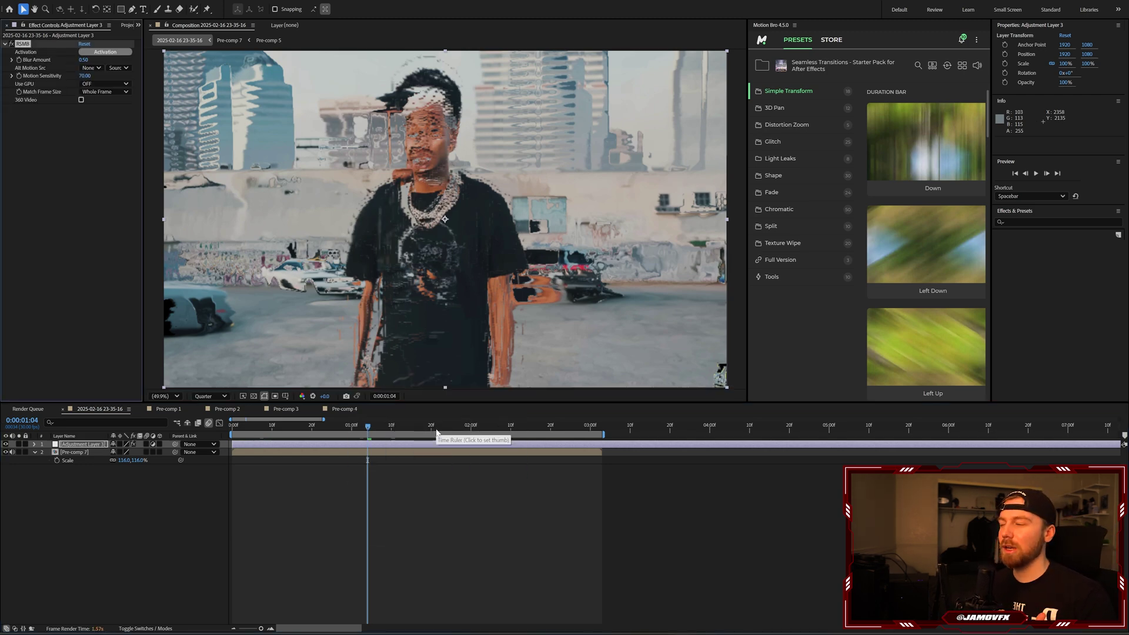
Set the composition preview resolution to Full and examine the motion blur around the subject's necklace at 400% magnification
click(209, 396)
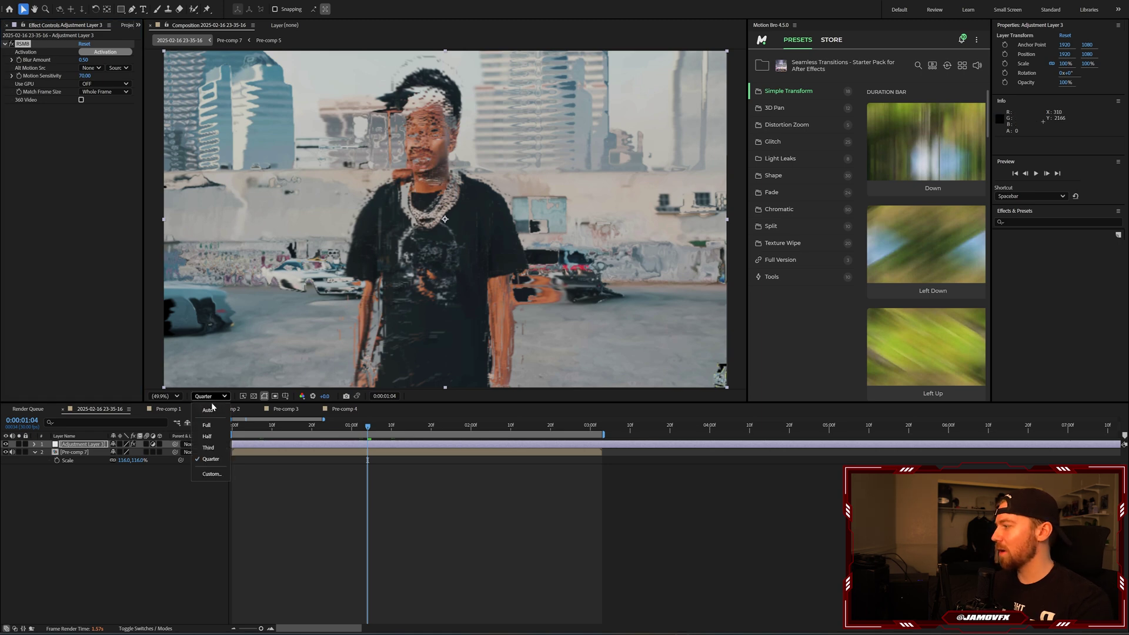
click(214, 425)
scroll(491, 210, up, 4)
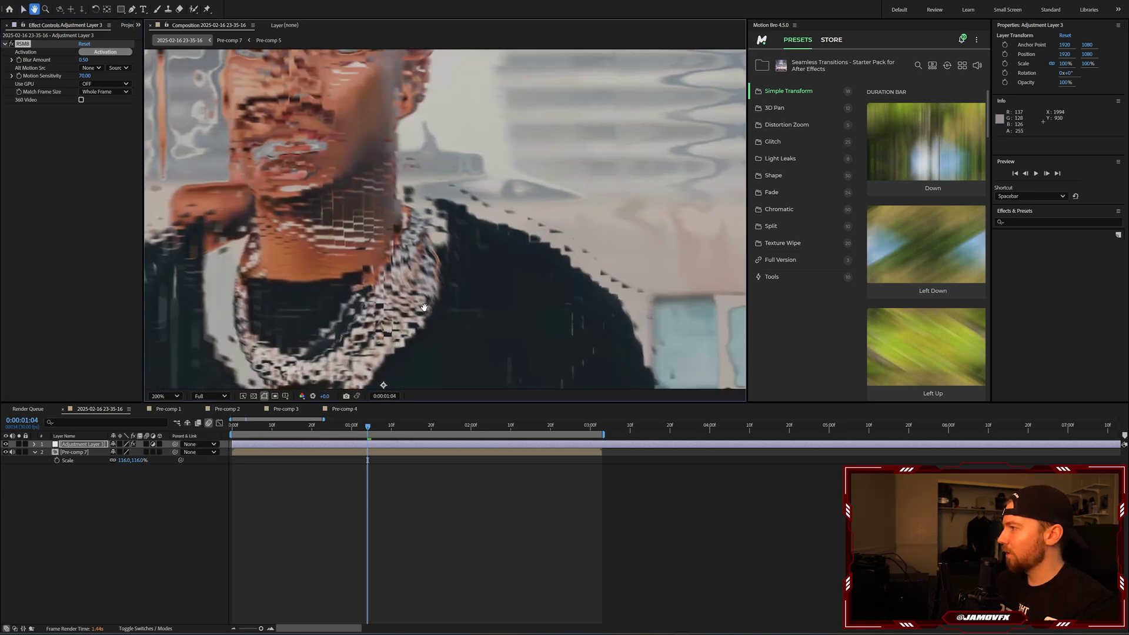
scroll(492, 209, up, 2)
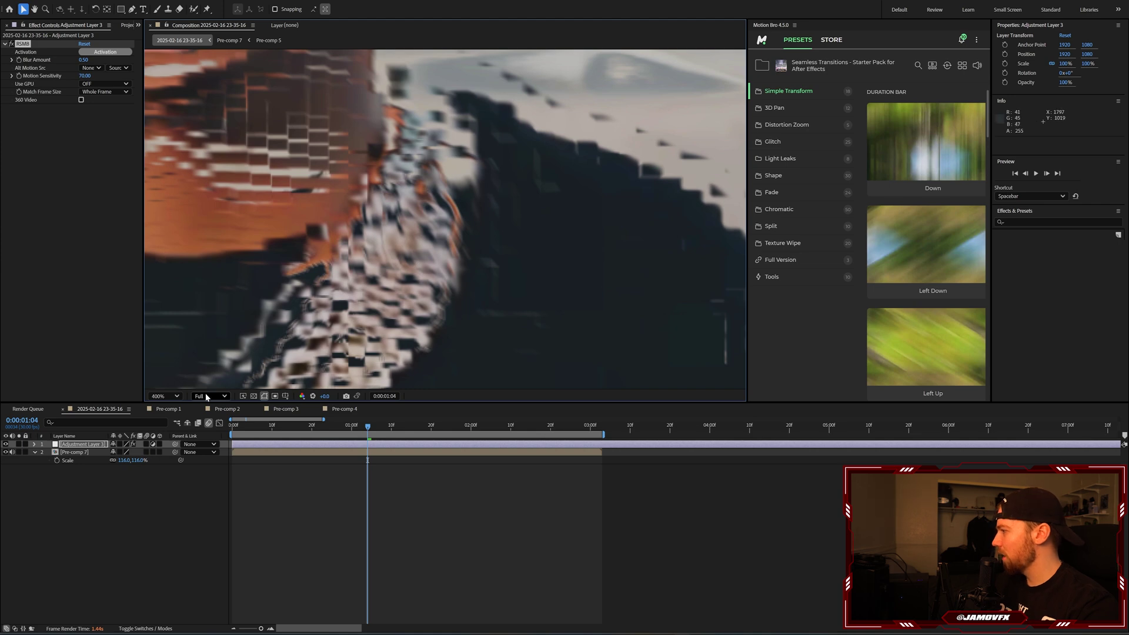
Toggle the RSMB effect to compare the frame with and without motion blur, both close up and at 50% magnification
click(11, 45)
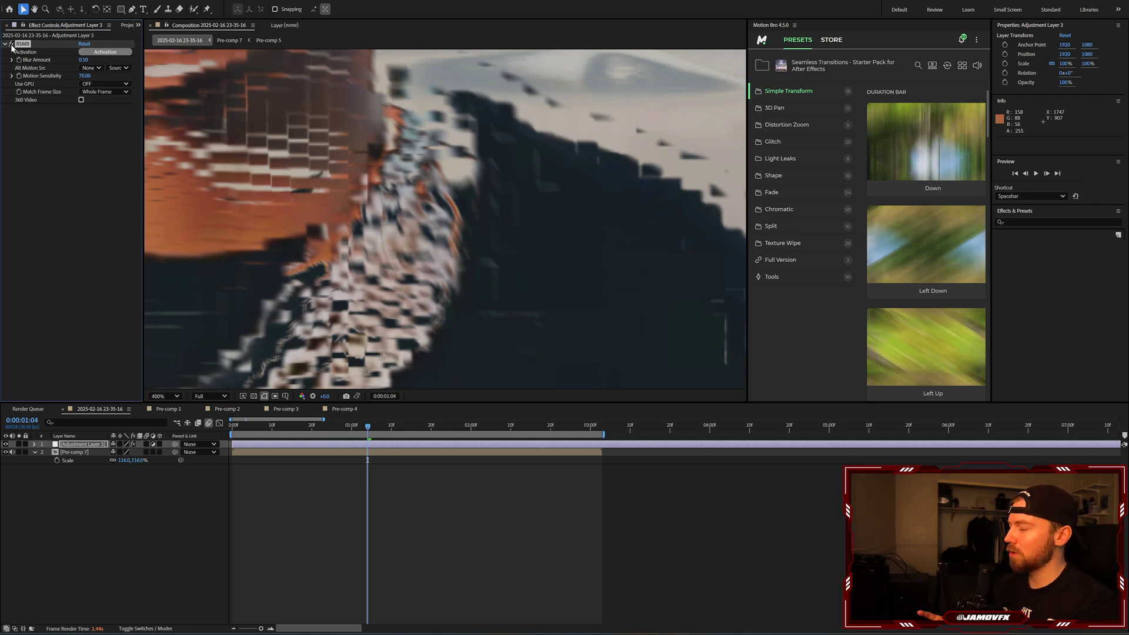
click(11, 44)
scroll(415, 223, down, 3)
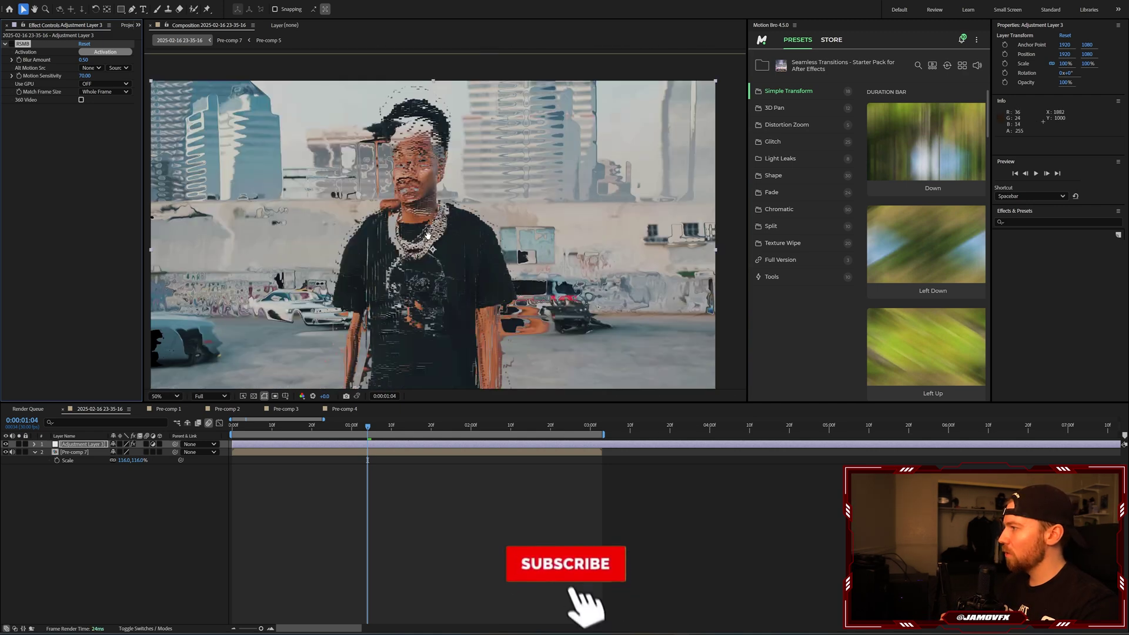
drag(428, 236, 471, 195)
click(11, 45)
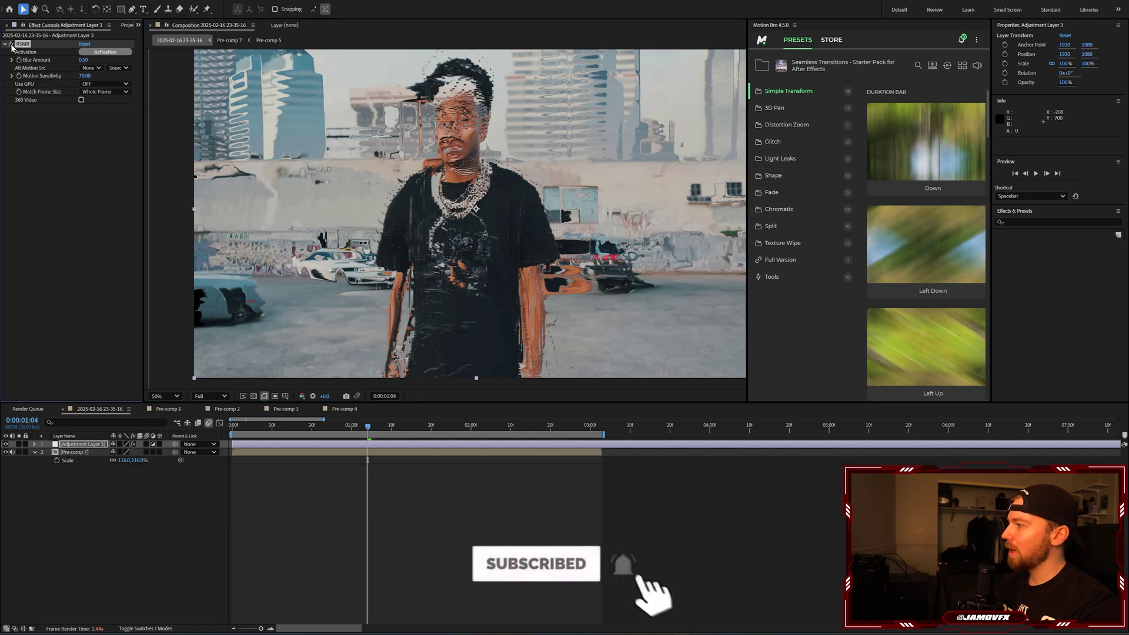